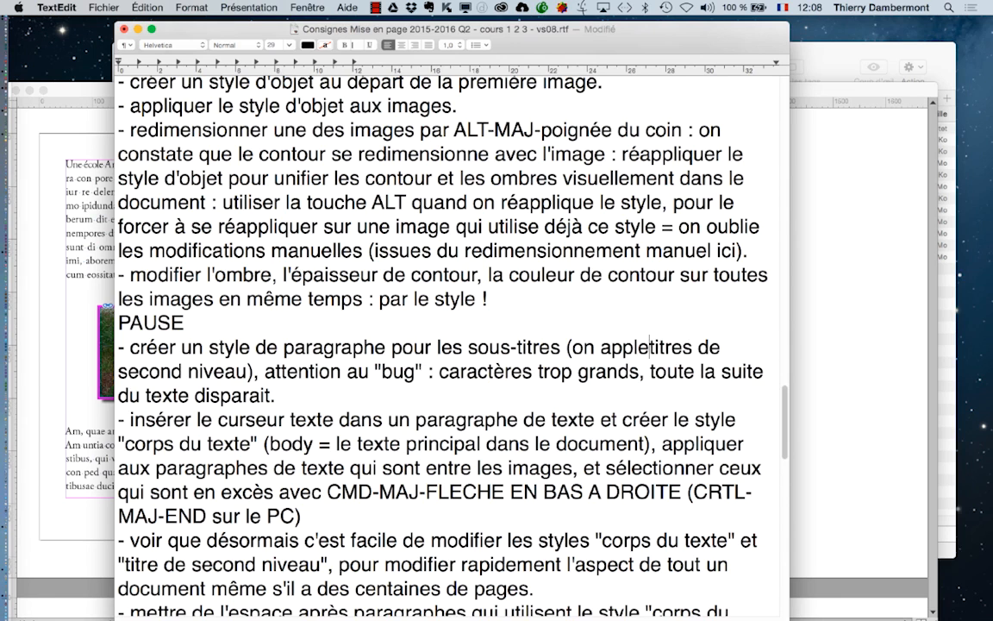
# Reword the sub-titles item's parenthetical to read (on appelle ça aussi "titres de second niveau").
pyautogui.press('BackSpace')
pyautogui.press('BackSpace')
pyautogui.press('BackSpace')
pyautogui.write('elle c')
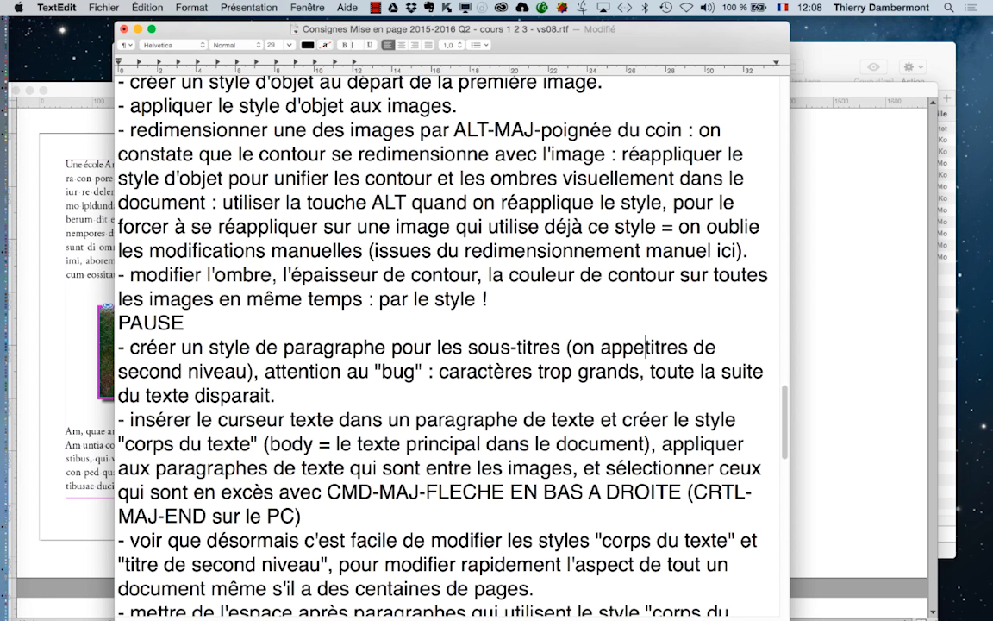
pyautogui.write('a aussi')
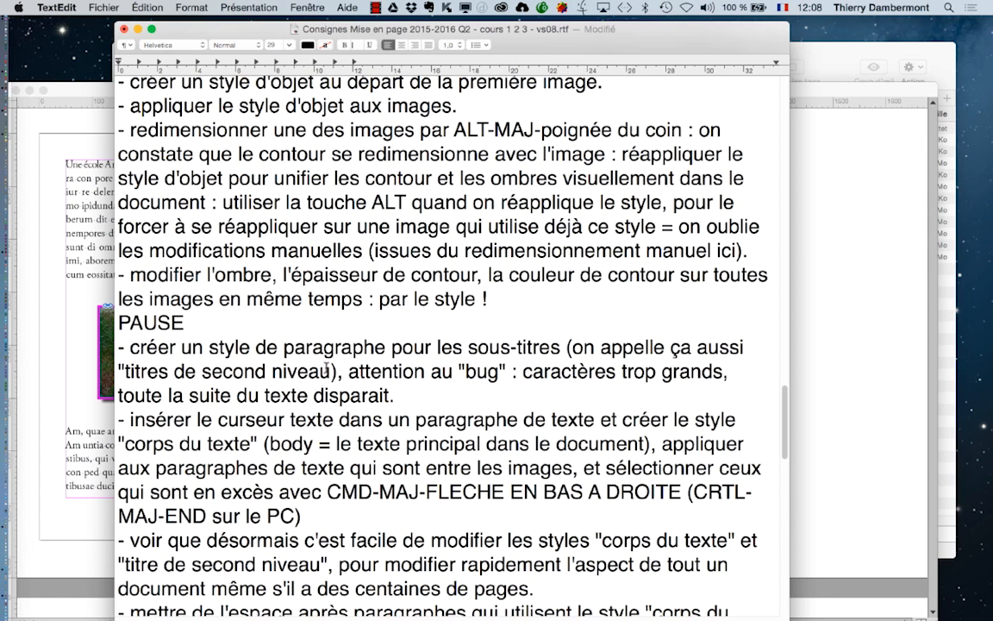
pyautogui.click(432, 371)
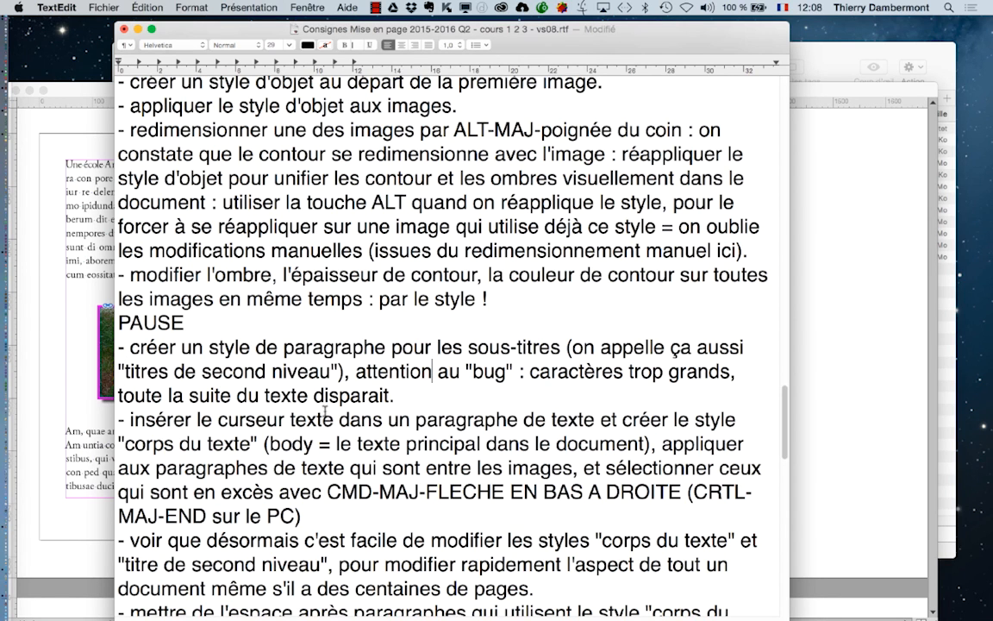
# Cut the warning about the "bug" with oversized characters from the sub-titles item and end the item with a full stop.
pyautogui.moveTo(356, 372); pyautogui.dragTo(402, 395)
pyautogui.press('BackSpace')
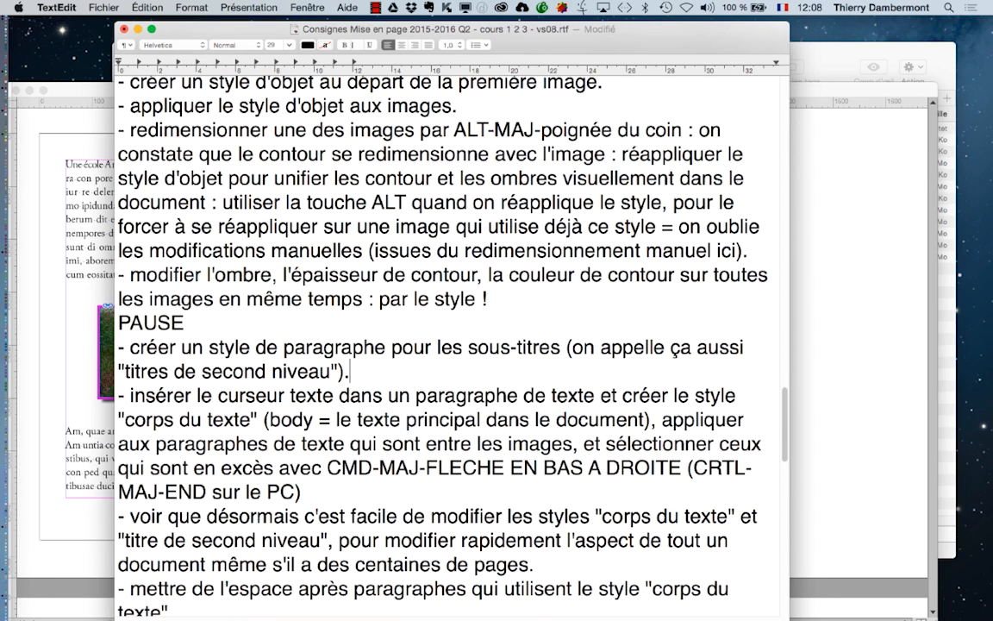
pyautogui.scroll(-1, 415, 399)
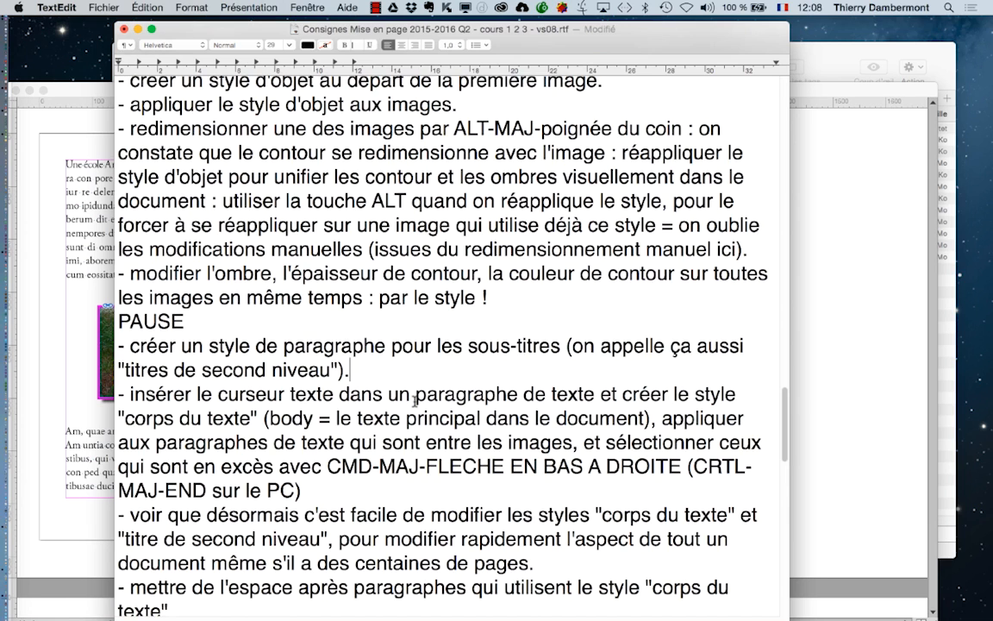
# Add the item "- insérer le curseur texte au début du document, tapez un titre, puis touche retour-chariot (= touche entrée)." below the sub-titles item.
pyautogui.press('Return')
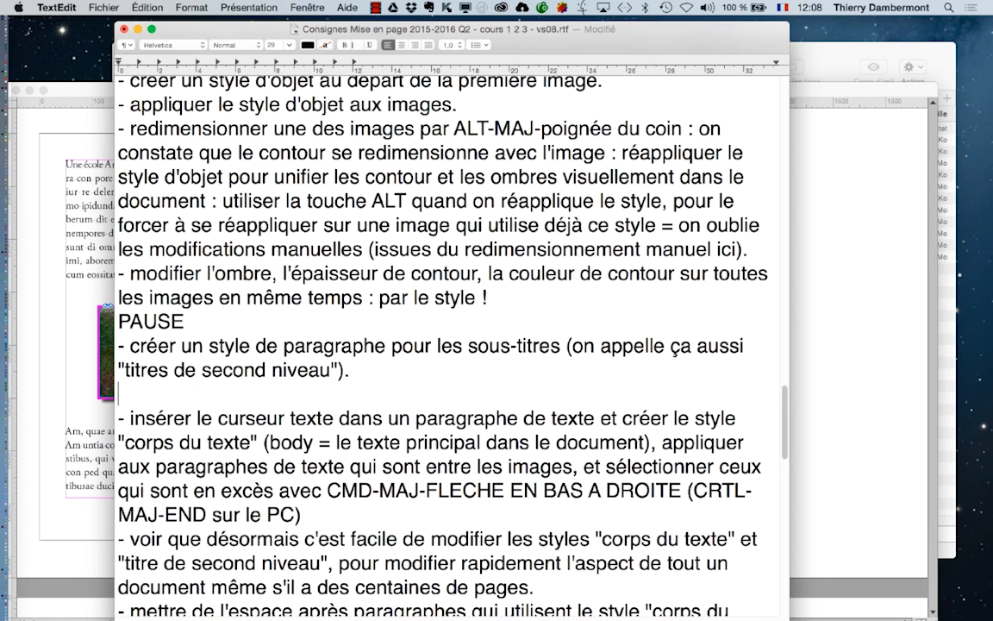
pyautogui.write('- insére')
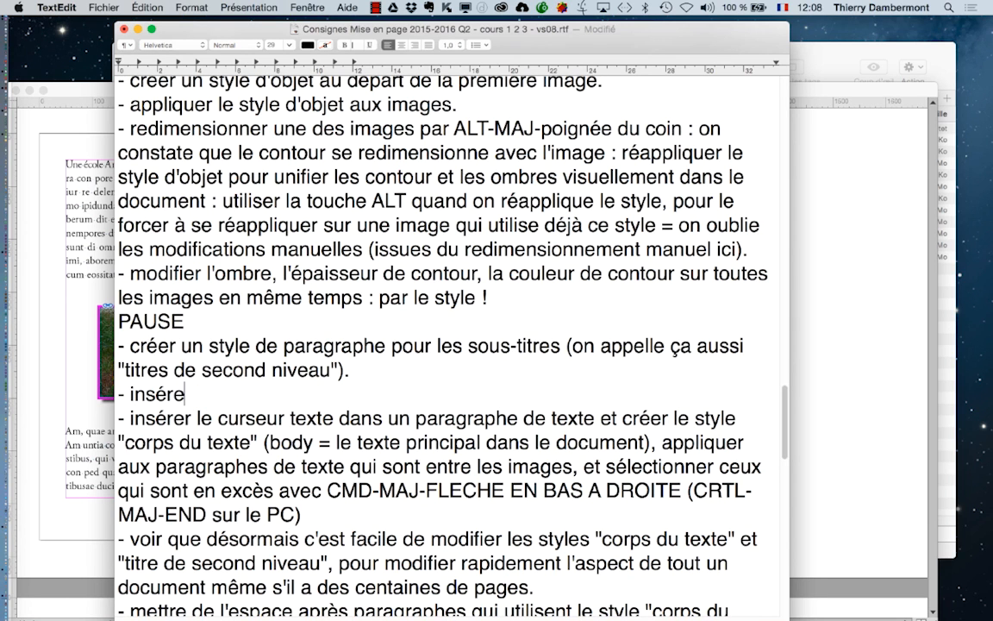
pyautogui.write('r le curse')
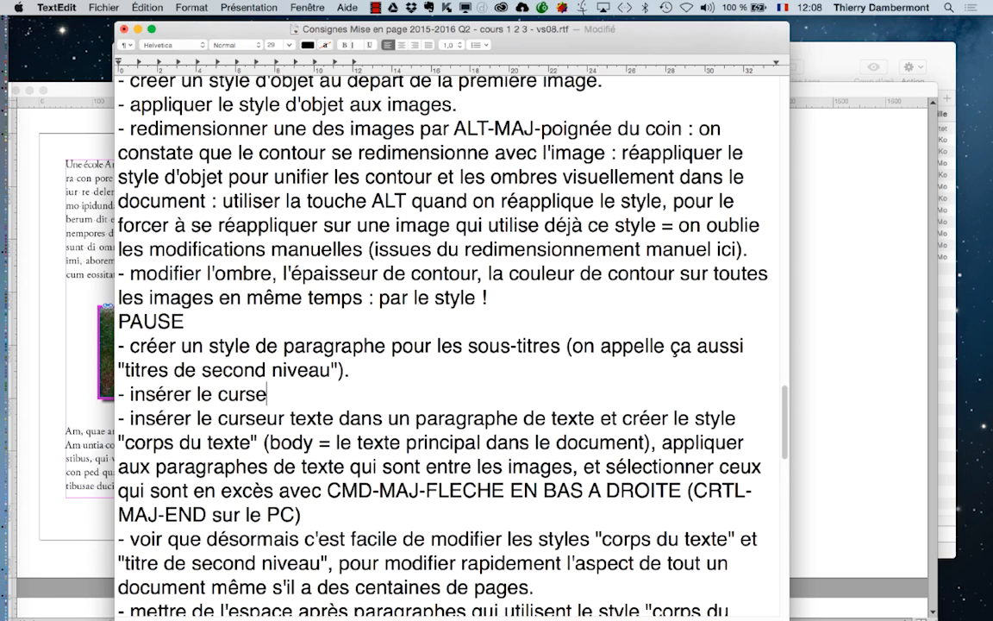
pyautogui.write('ur texte au débu')
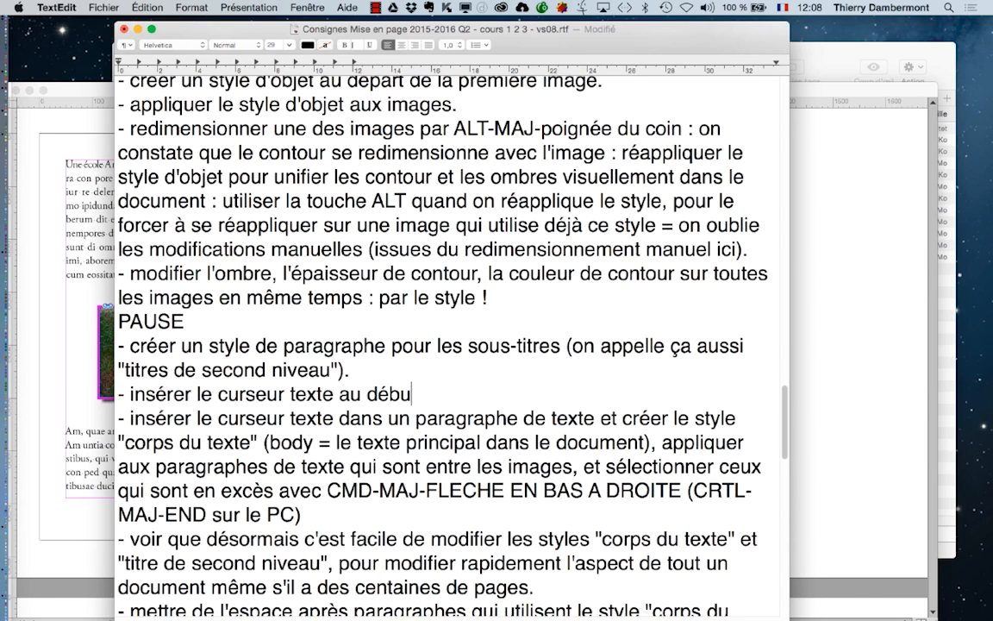
pyautogui.write('t du document')
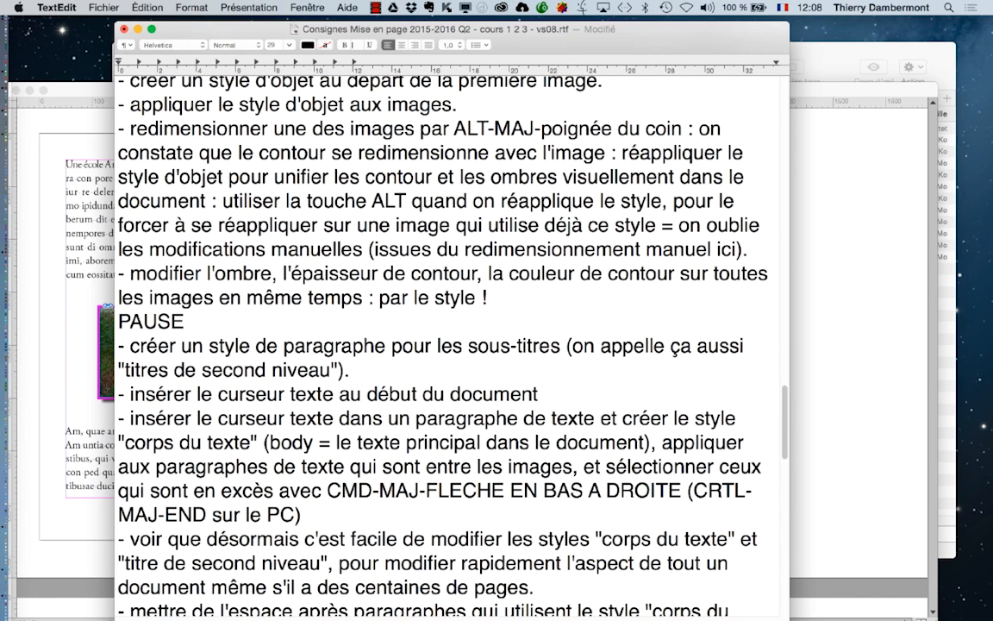
pyautogui.write(', tapez un ')
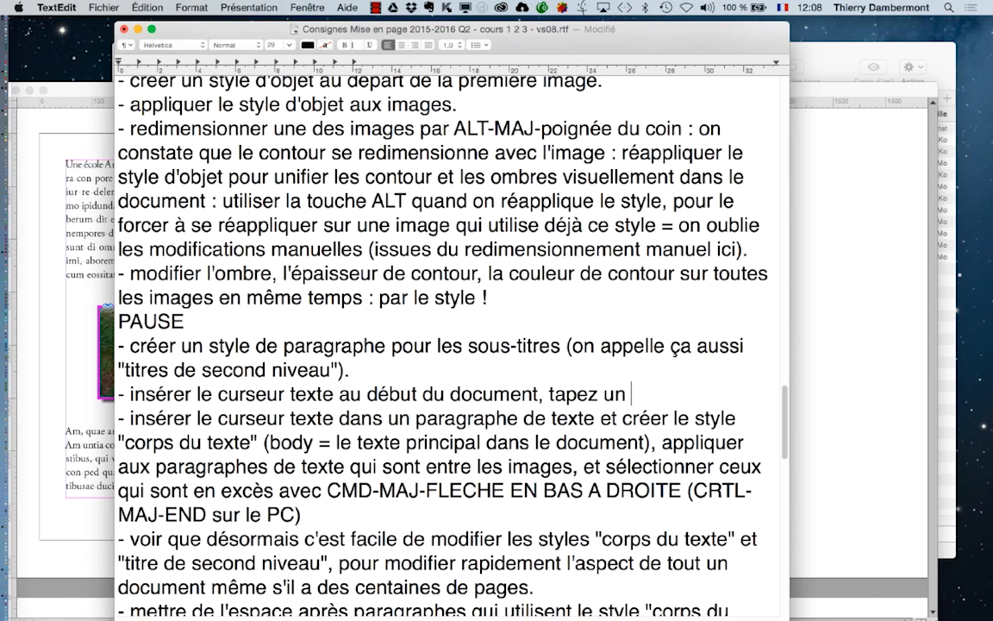
pyautogui.write('titre, puis touch')
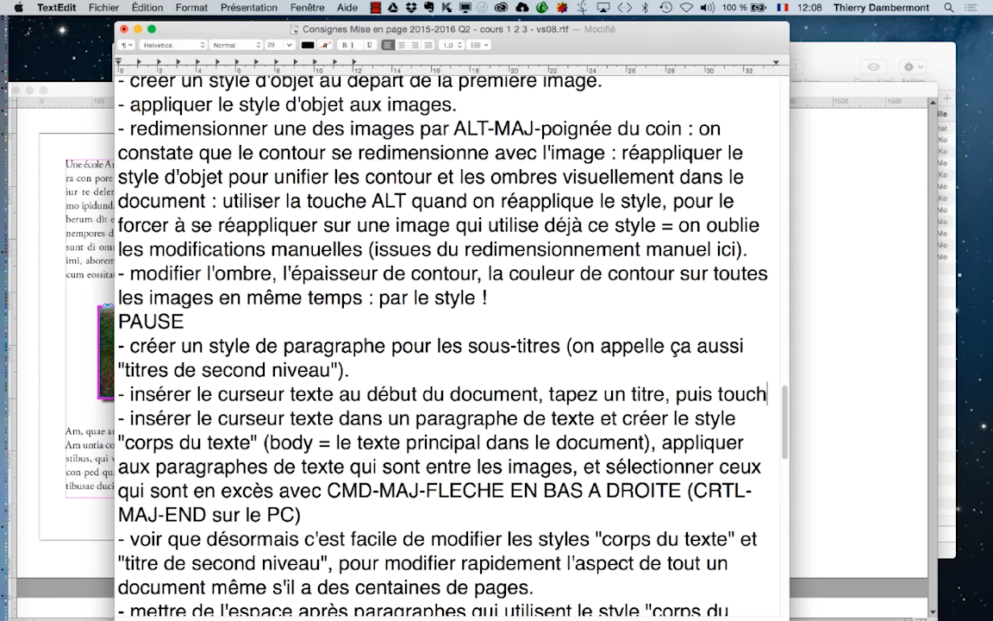
pyautogui.write('e retour')
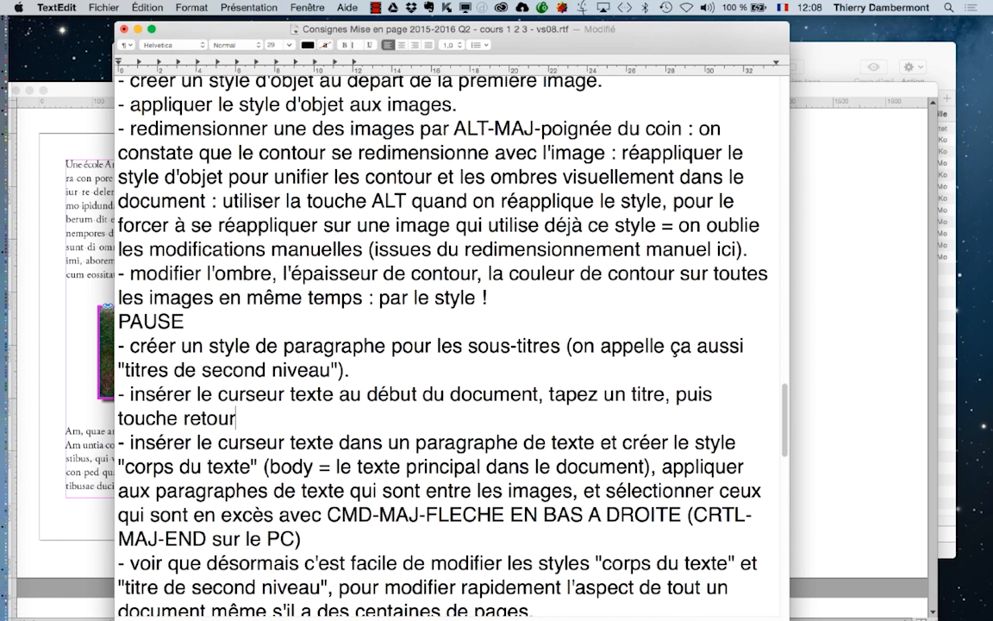
pyautogui.write('-chariot ')
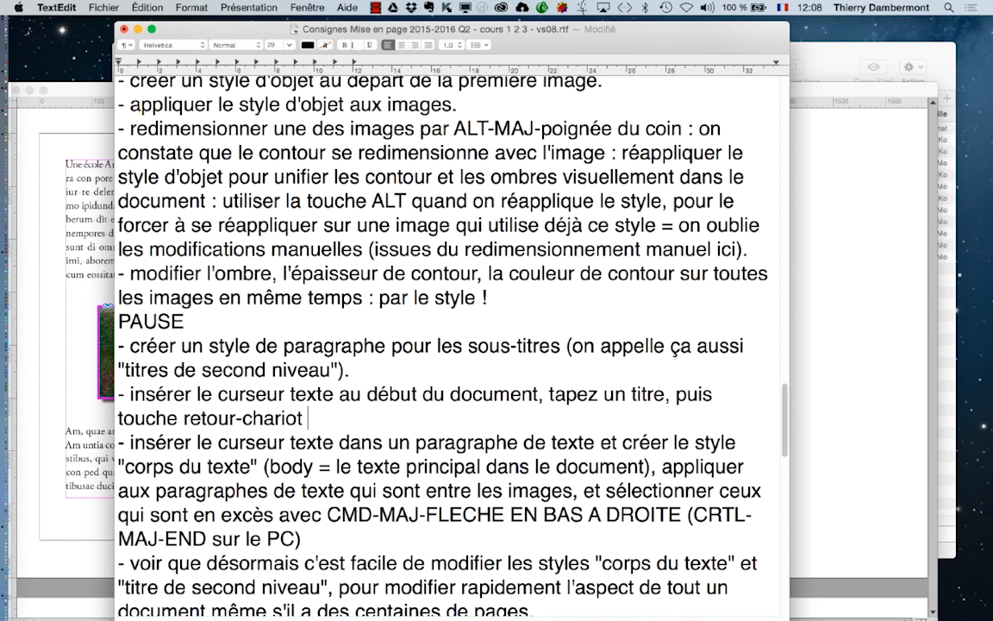
pyautogui.write('(= touche entrée)')
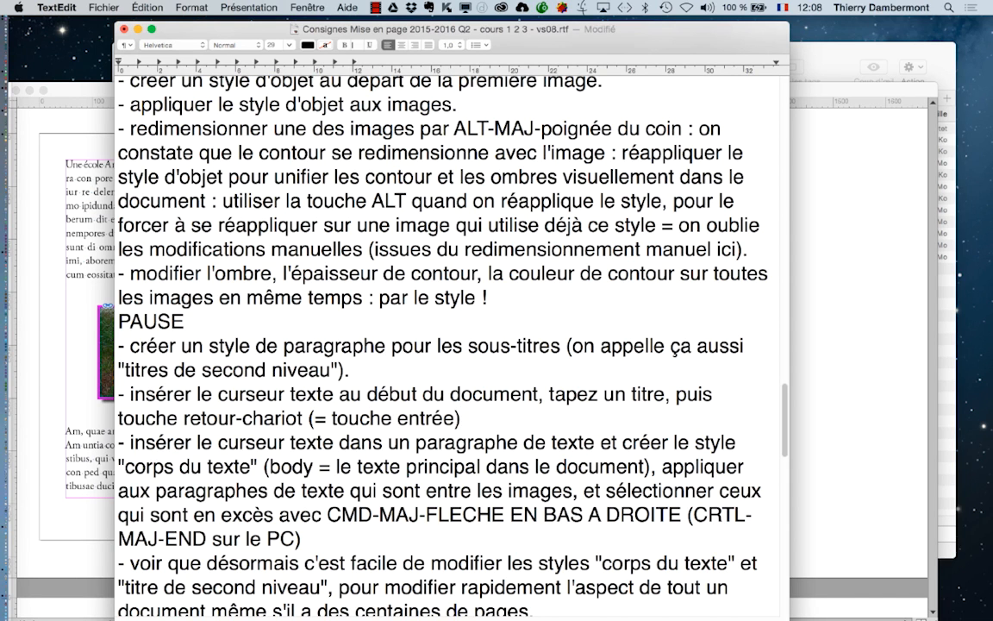
pyautogui.write('.')
# Add a following item reading "- modifiez l'aspect de ce titre : plus grand, couleur différente, caractère différent".
pyautogui.press('Return')
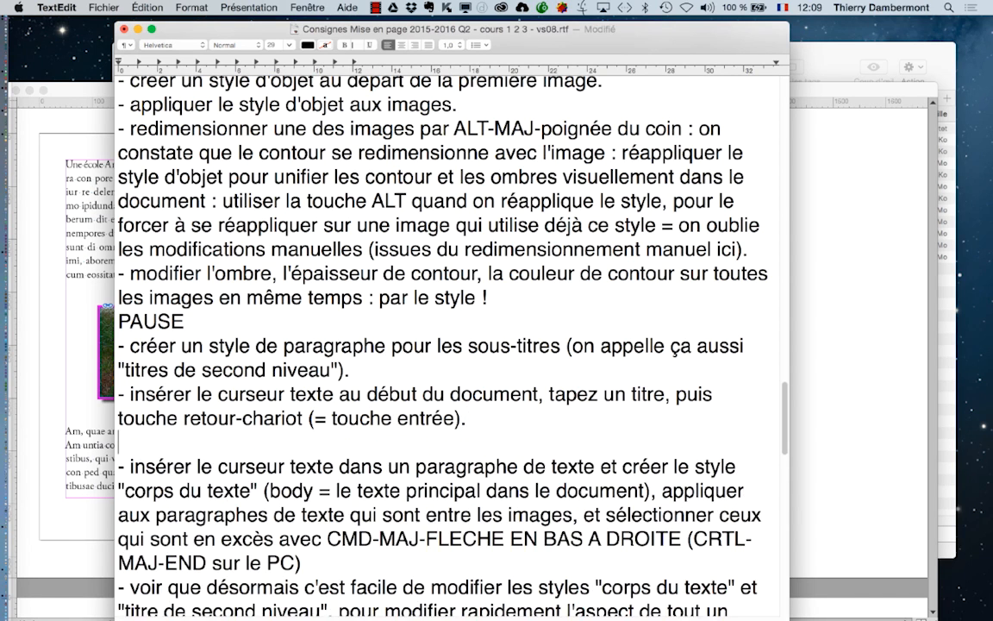
pyautogui.write('- modifiez')
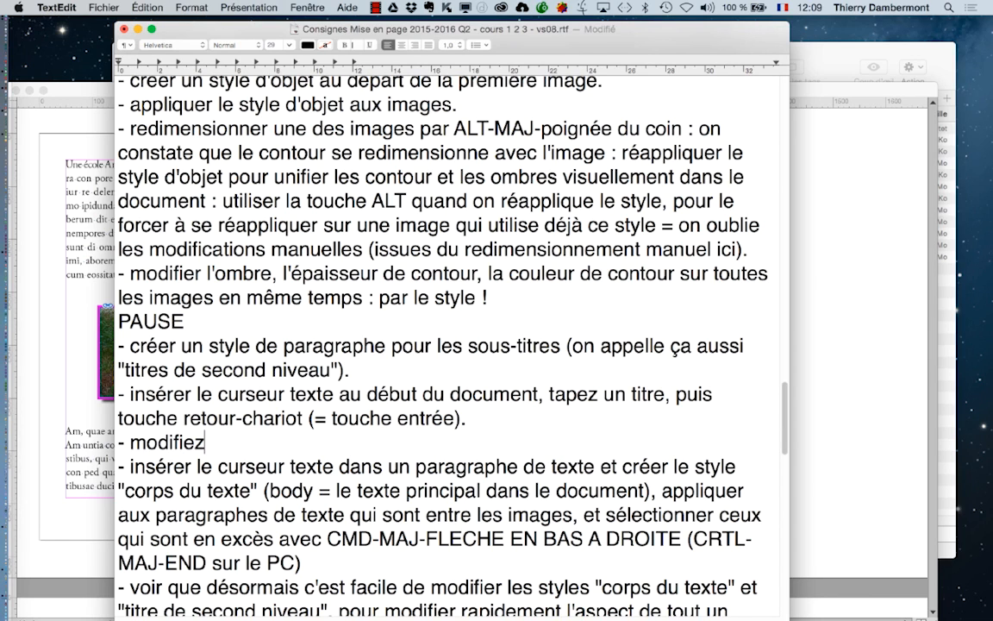
pyautogui.write(" l'aspect de ")
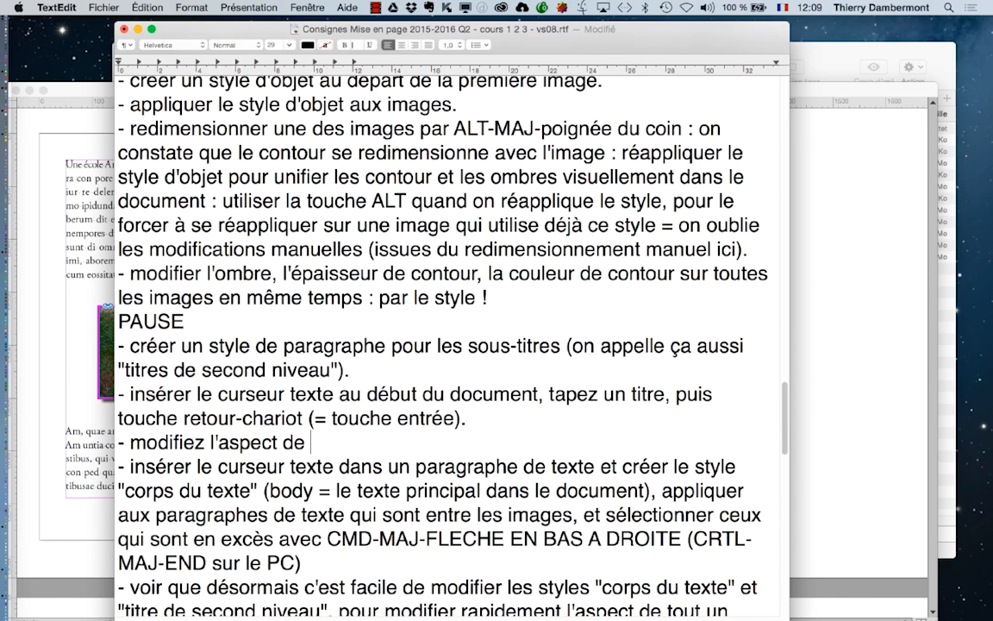
pyautogui.write('ce titre')
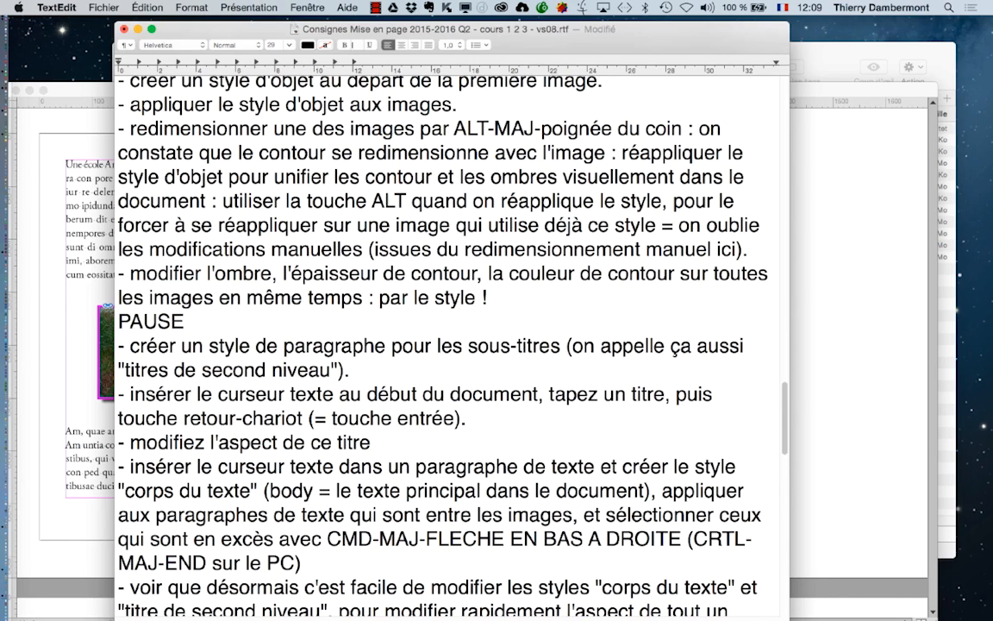
pyautogui.write(' : plus grand')
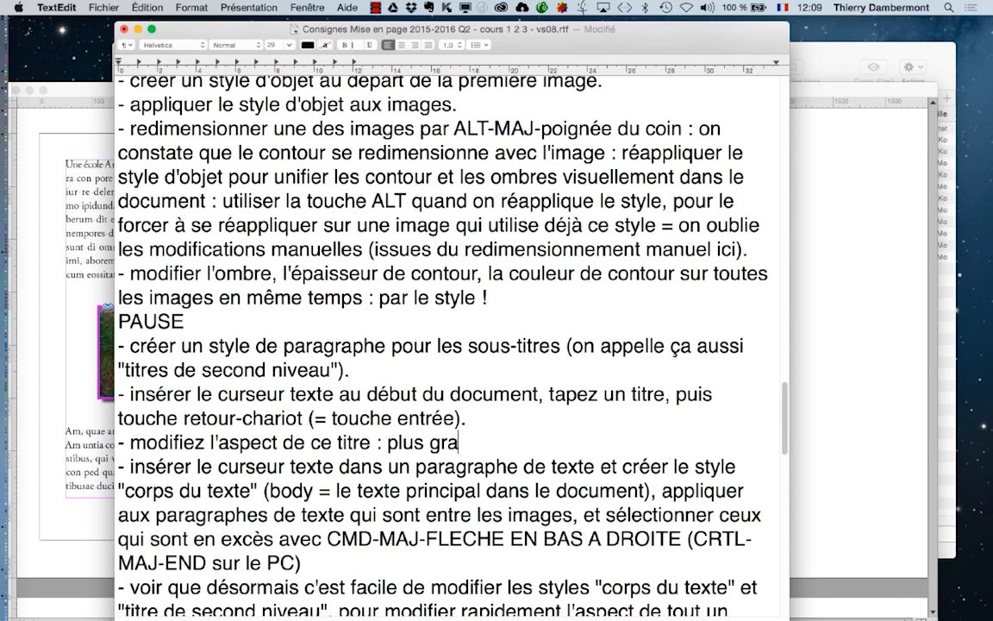
pyautogui.press('BackSpace')
pyautogui.press('BackSpace')
pyautogui.press('BackSpace')
pyautogui.write('and, couleur différ')
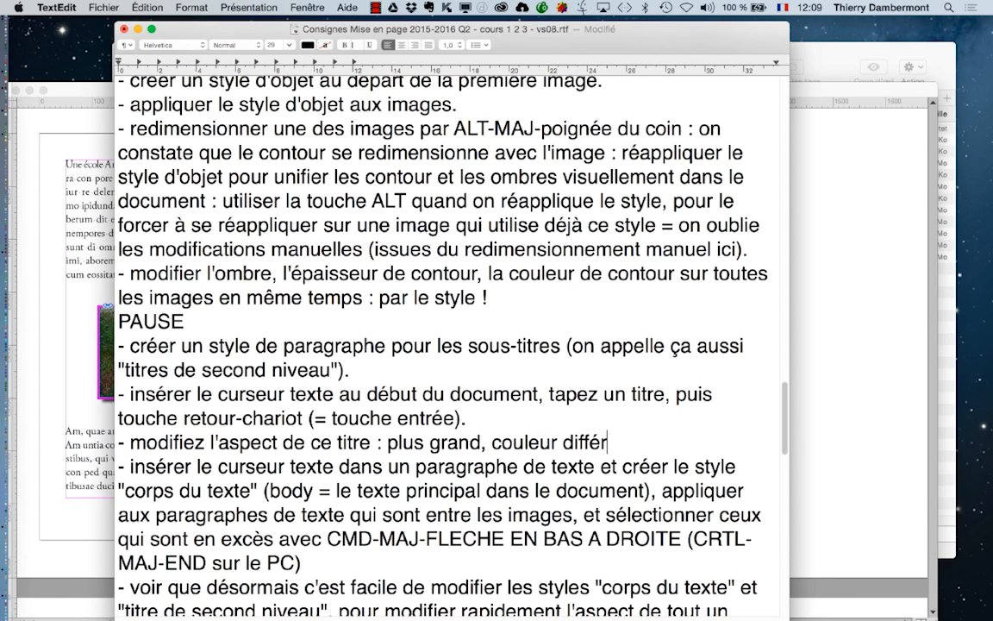
pyautogui.write('ente, carac')
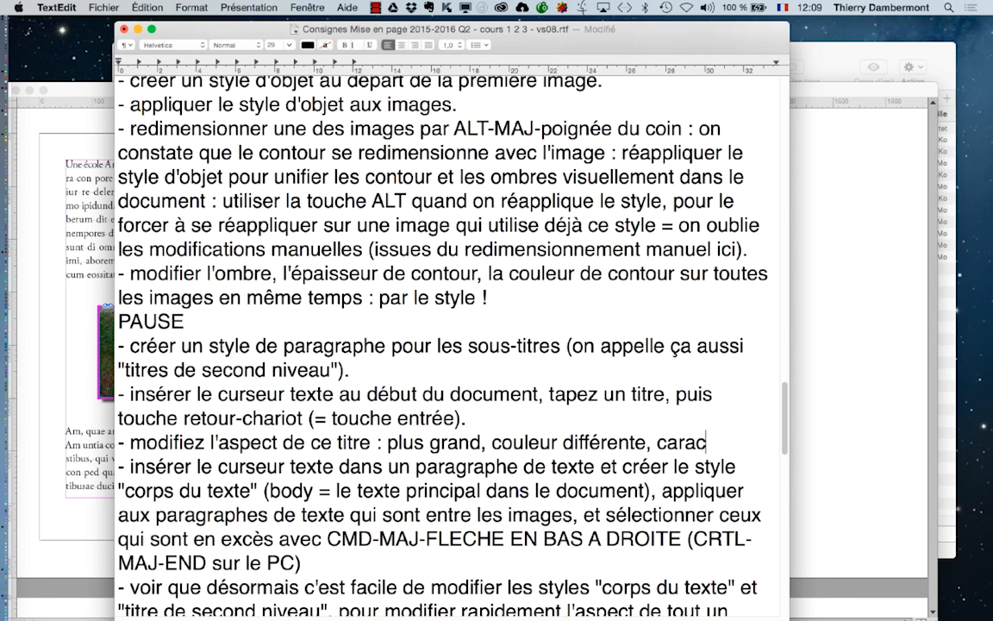
pyautogui.write('tère différent')
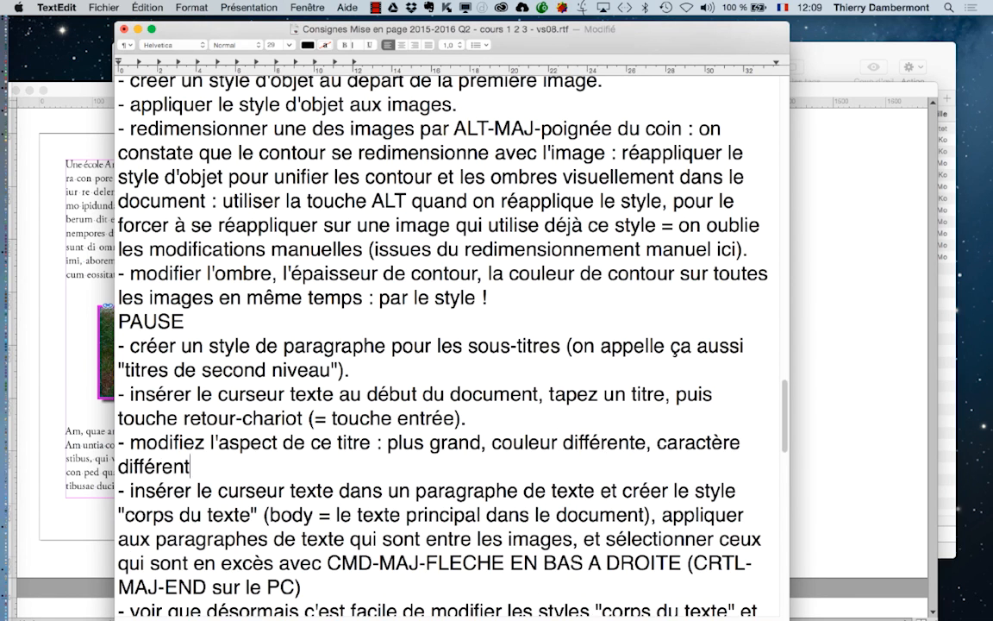
# Continue the item with ", etc … MAIS PAS SOULIGNER ! De nos jours quand on souligne ca veut dire que c'est un hyperlien !".
pyautogui.write(', etc … MA')
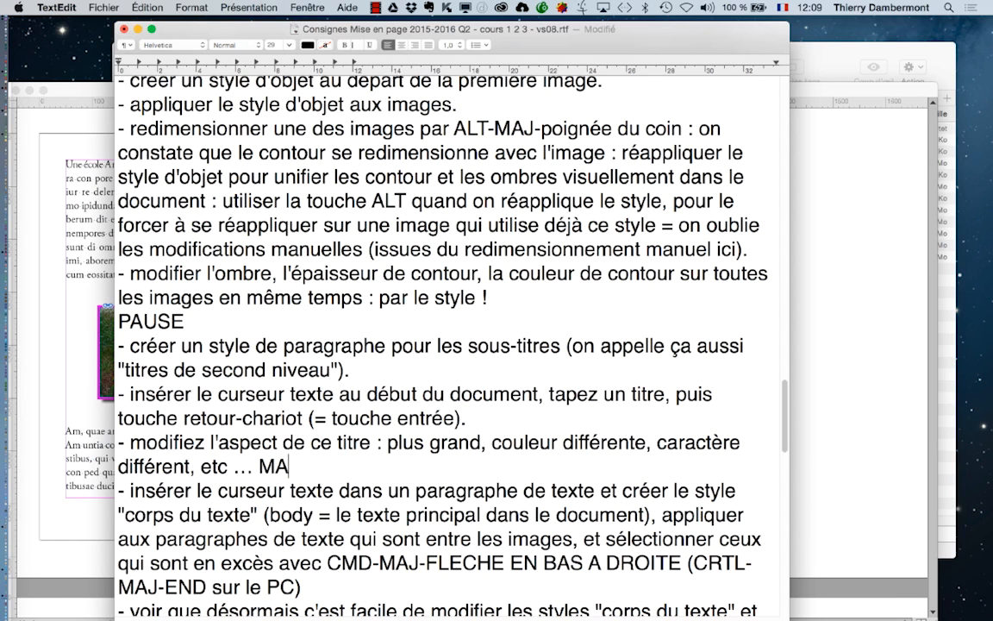
pyautogui.write('IS PAS OSULIGNER')
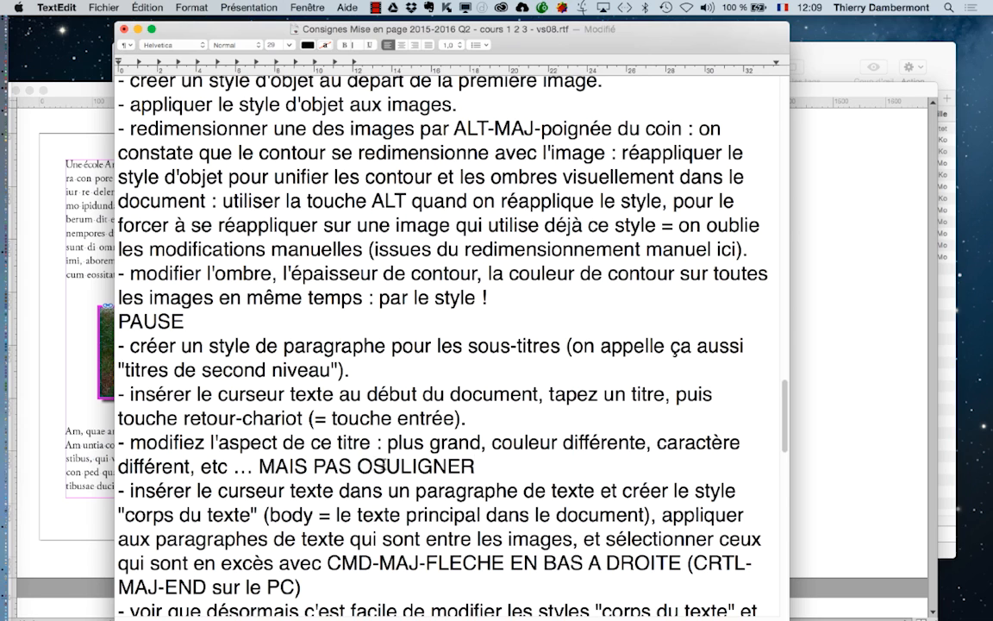
pyautogui.press('BackSpace')
pyautogui.press('BackSpace')
pyautogui.write('SO')
pyautogui.click(542, 465)
pyautogui.write('! De nos jours quan')
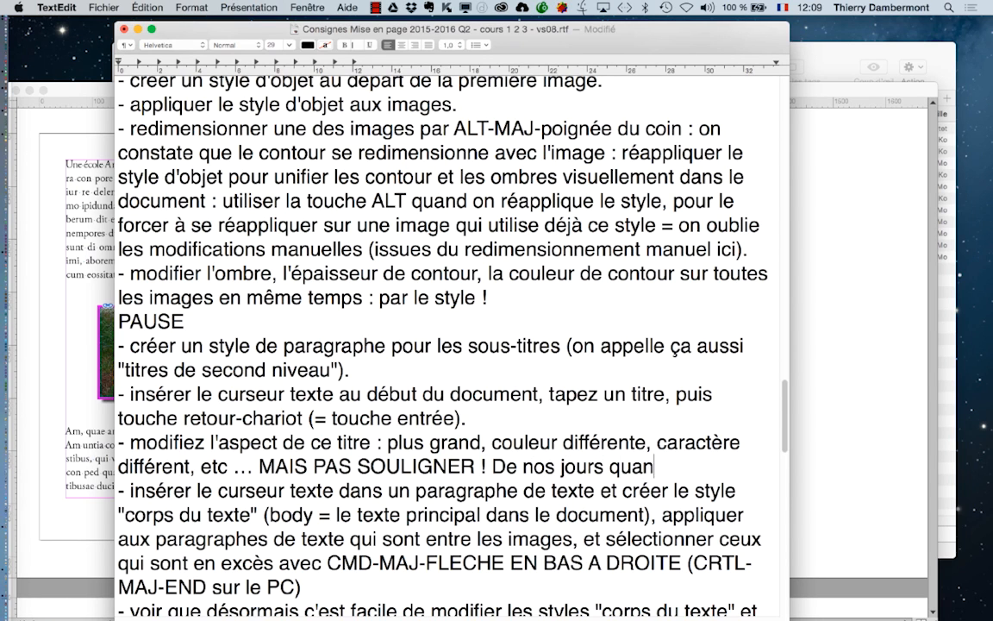
pyautogui.write('d on souligne c')
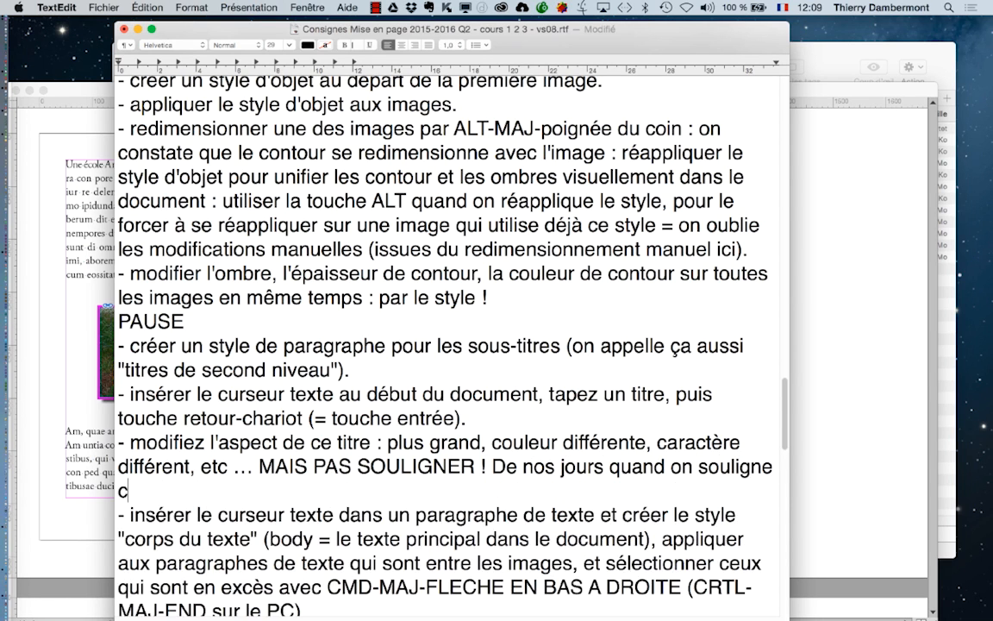
pyautogui.write("a veut dire que c'")
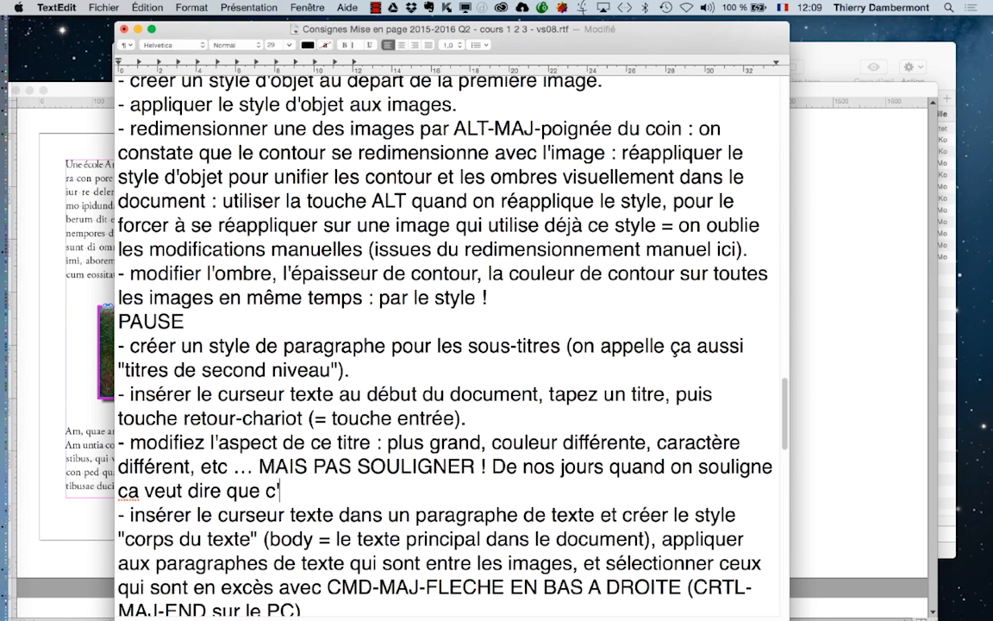
pyautogui.write('est un hyperlie')
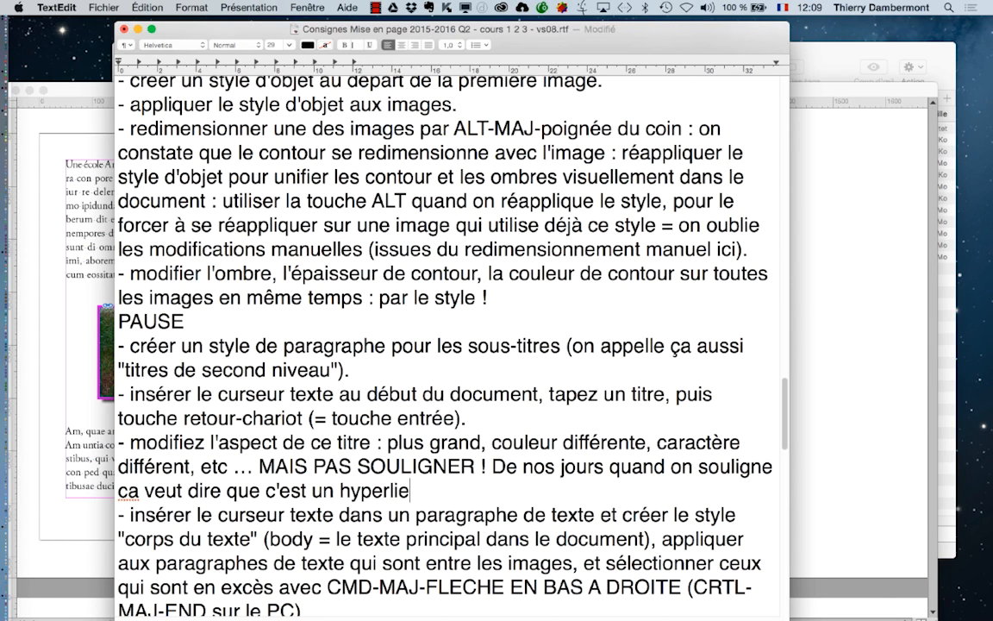
pyautogui.write('n !')
# Insert the warning "attention au "bug" : caractères trop grands, toute la suite du texte disparait." as its own dashed item below the hyperlink remark.
pyautogui.press('Return')
pyautogui.write('-')
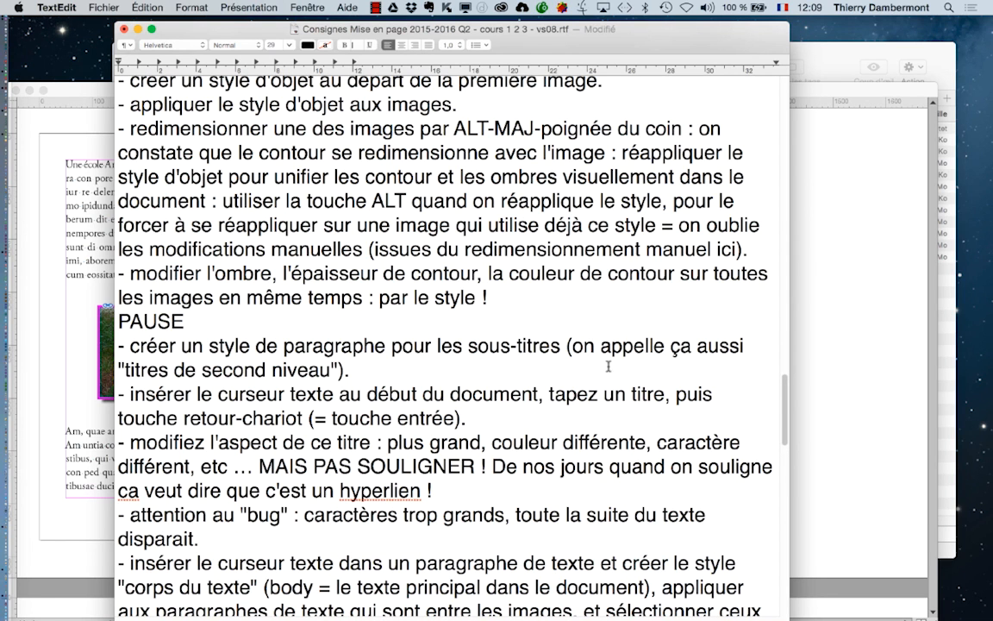
# Switch to the InDesign document and start a title with "Les immondes lapins" at the very beginning of the text.
pyautogui.click(95, 90)
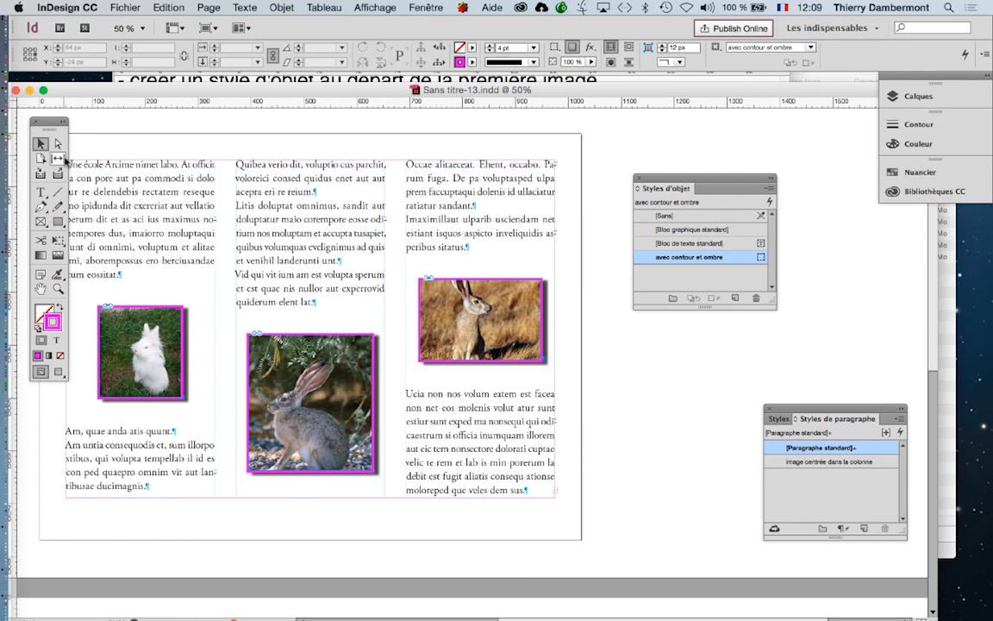
pyautogui.click(40, 191)
pyautogui.moveTo(182, 94); pyautogui.dragTo(232, 84)
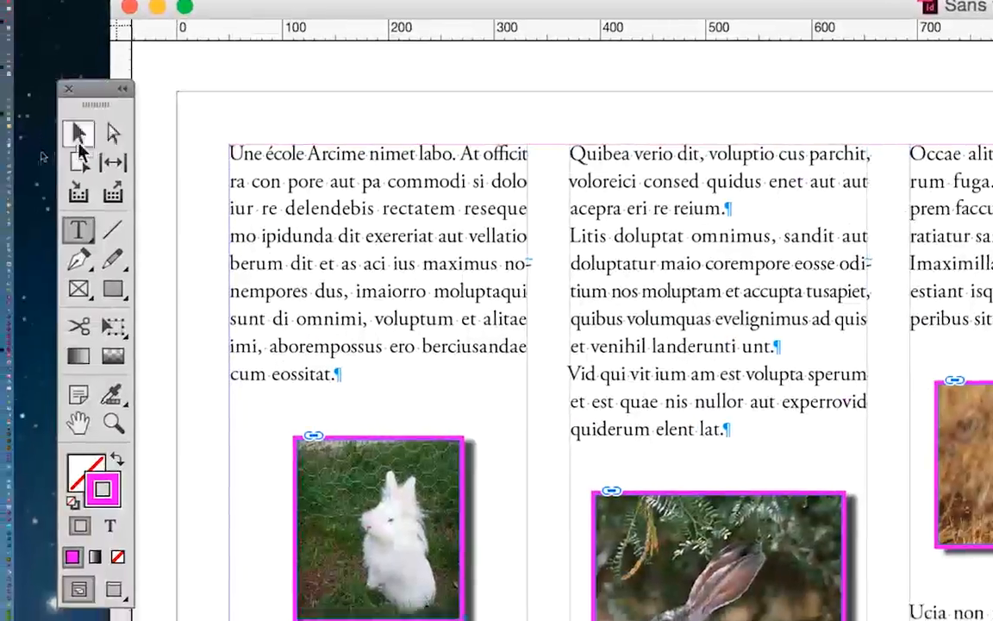
pyautogui.click(229, 168)
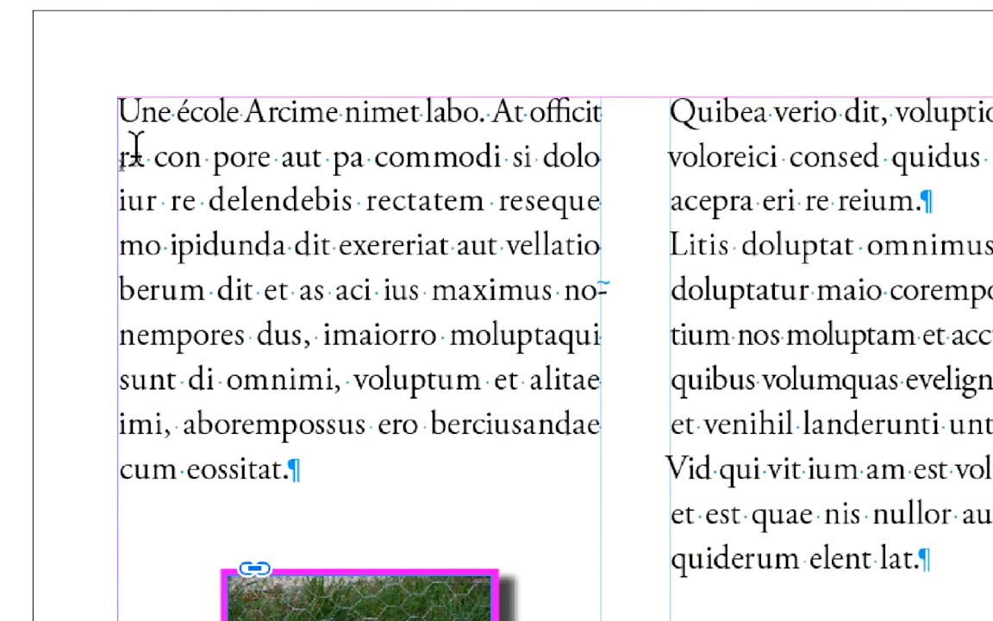
pyautogui.write('Les')
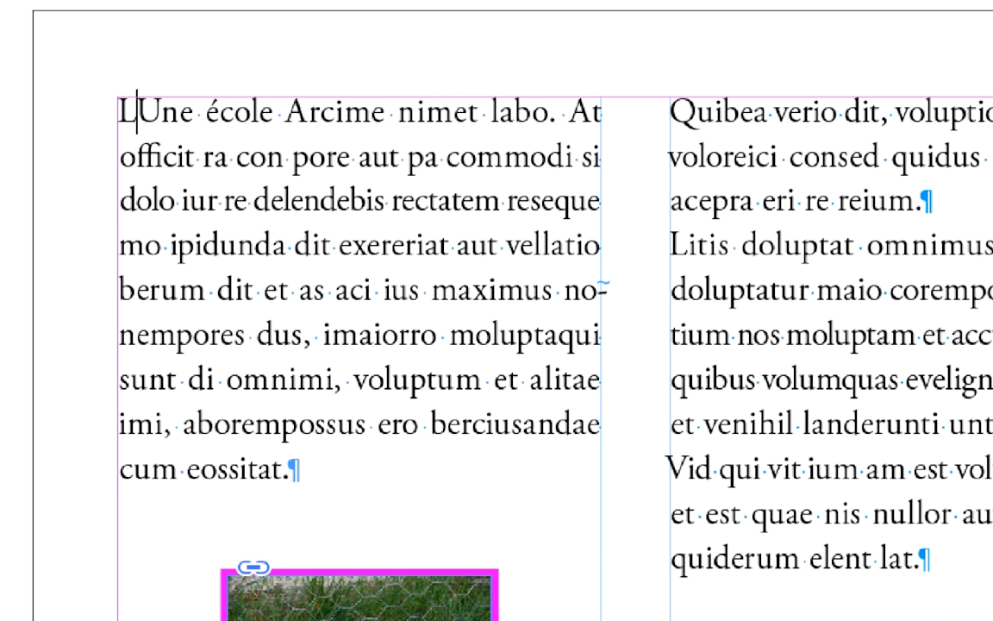
pyautogui.write(' immonde')
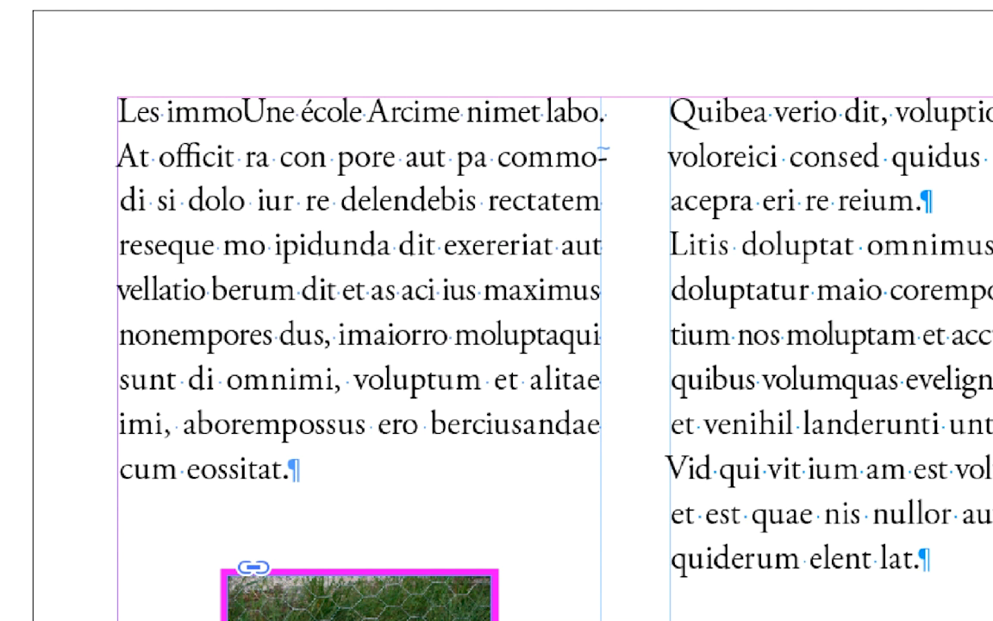
pyautogui.write('s lapins q')
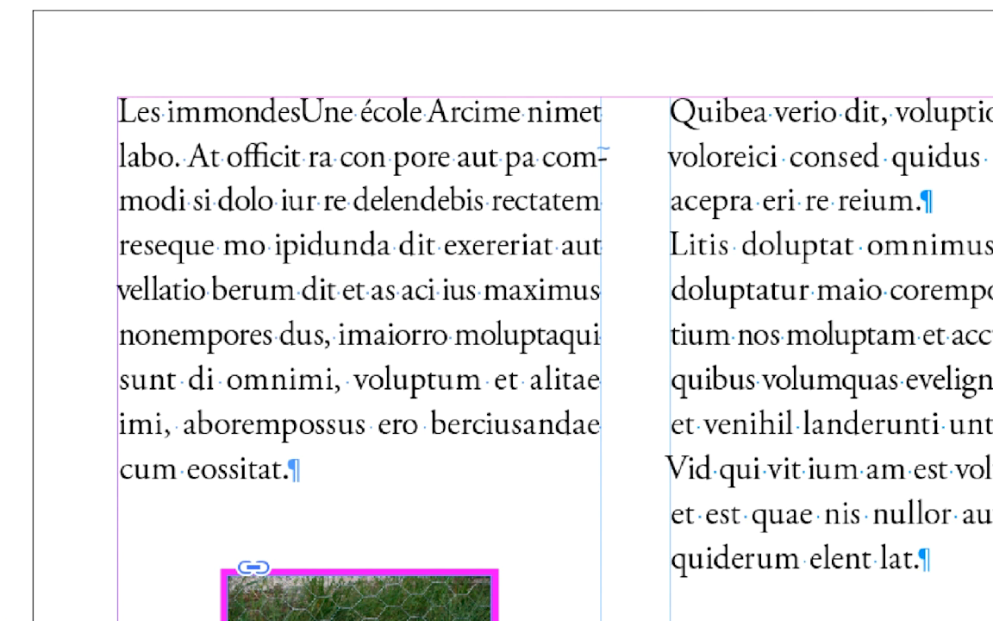
# Complete the title with "qui finissent leurs vies dans les chambres de filles" and end it as its own paragraph.
pyautogui.write('ui finissen')
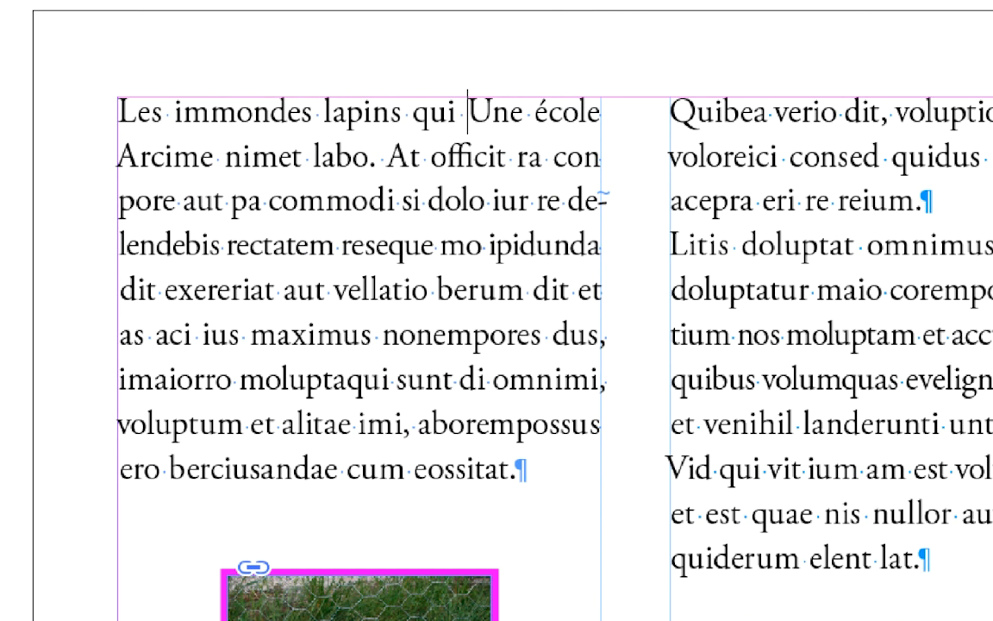
pyautogui.write('t leur v')
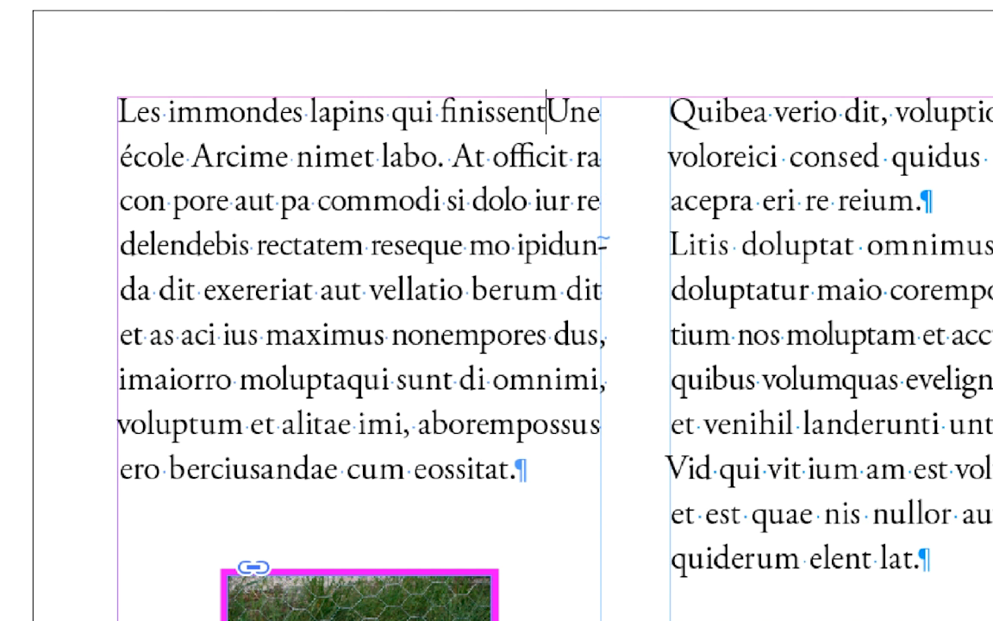
pyautogui.write('ie dans les cham')
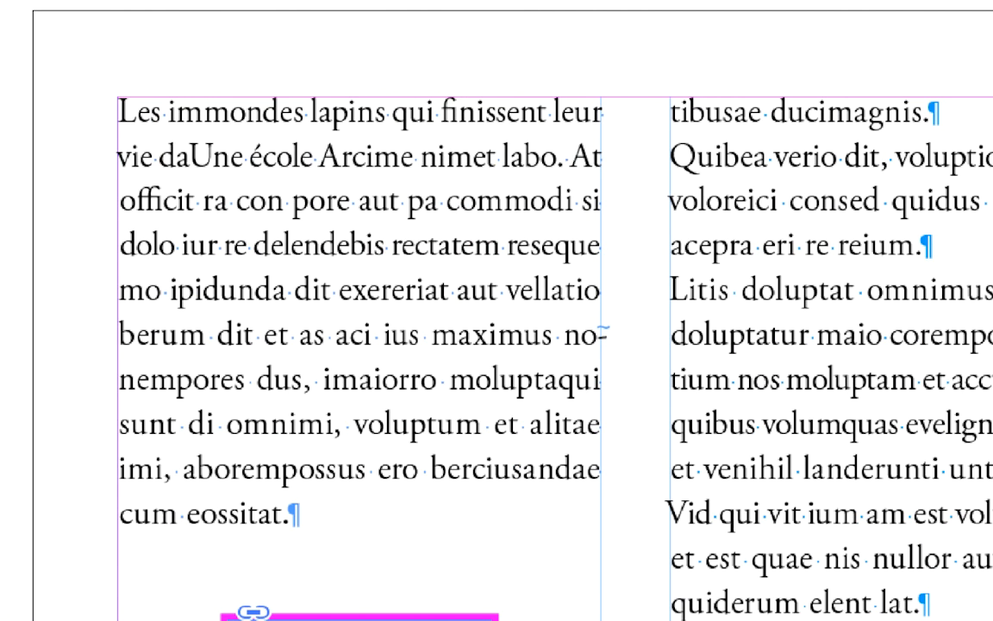
pyautogui.write('bres de fil')
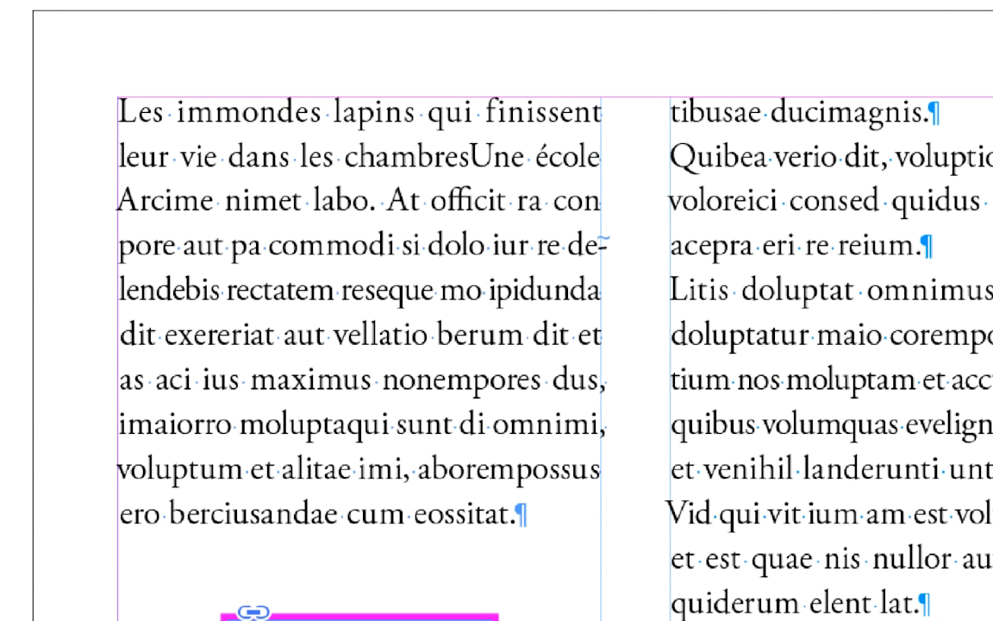
pyautogui.write('e')
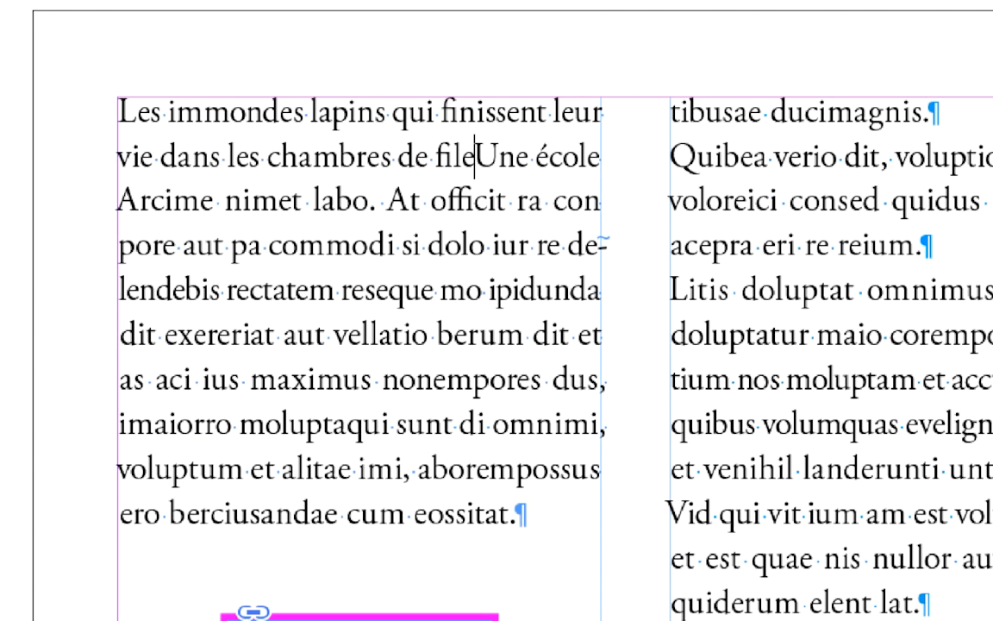
pyautogui.press('BackSpace')
pyautogui.write('les')
pyautogui.press('Return')
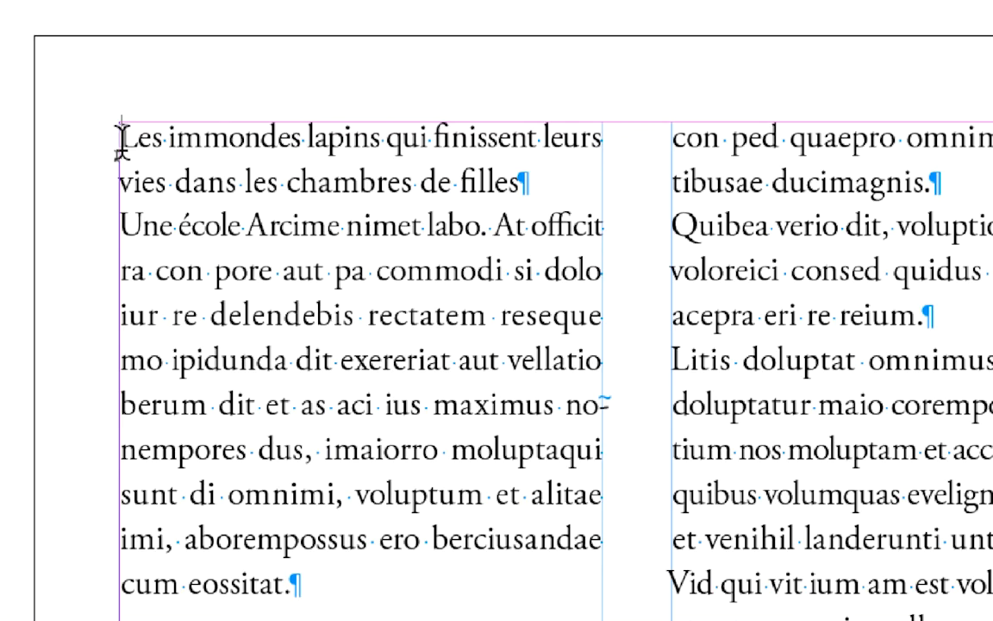
# Change the title's font to Grafolita Script Medium in the character settings.
pyautogui.moveTo(121, 138); pyautogui.dragTo(500, 184)
pyautogui.moveTo(220, 155); pyautogui.dragTo(244, 152)
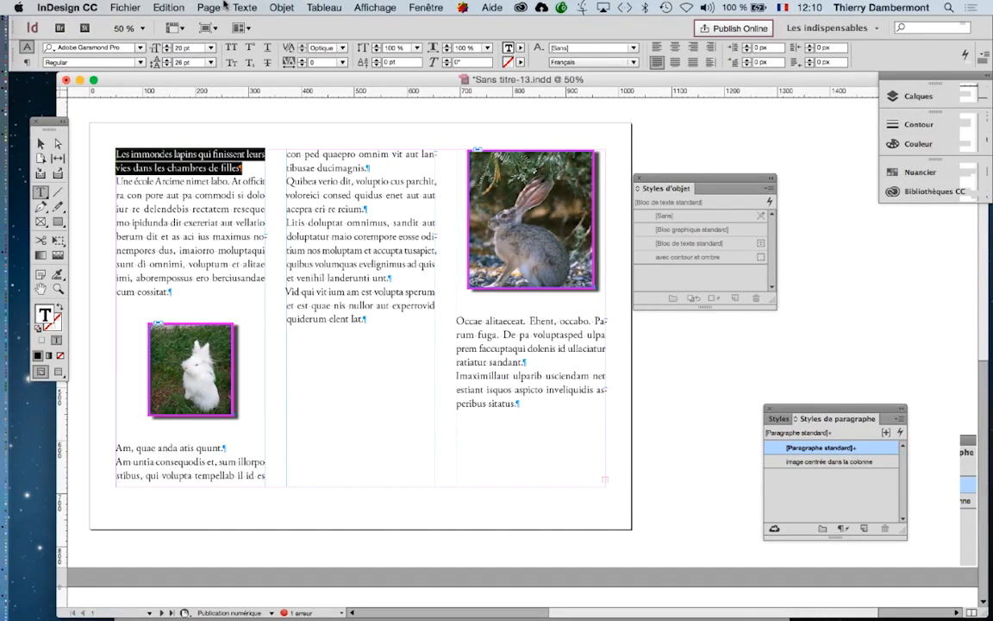
pyautogui.click(241, 7)
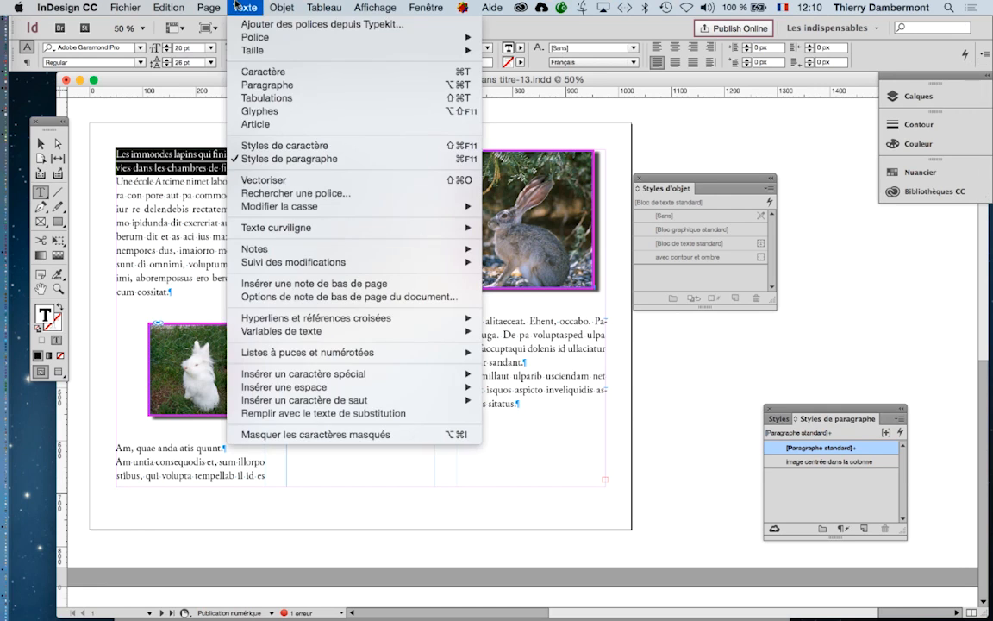
pyautogui.click(257, 74)
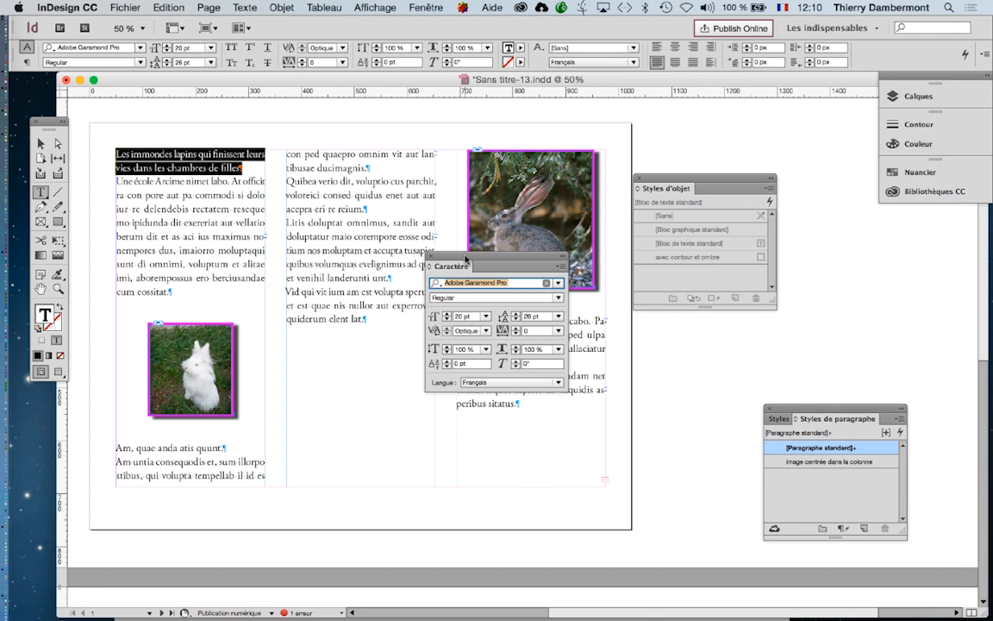
pyautogui.moveTo(466, 257); pyautogui.dragTo(329, 132)
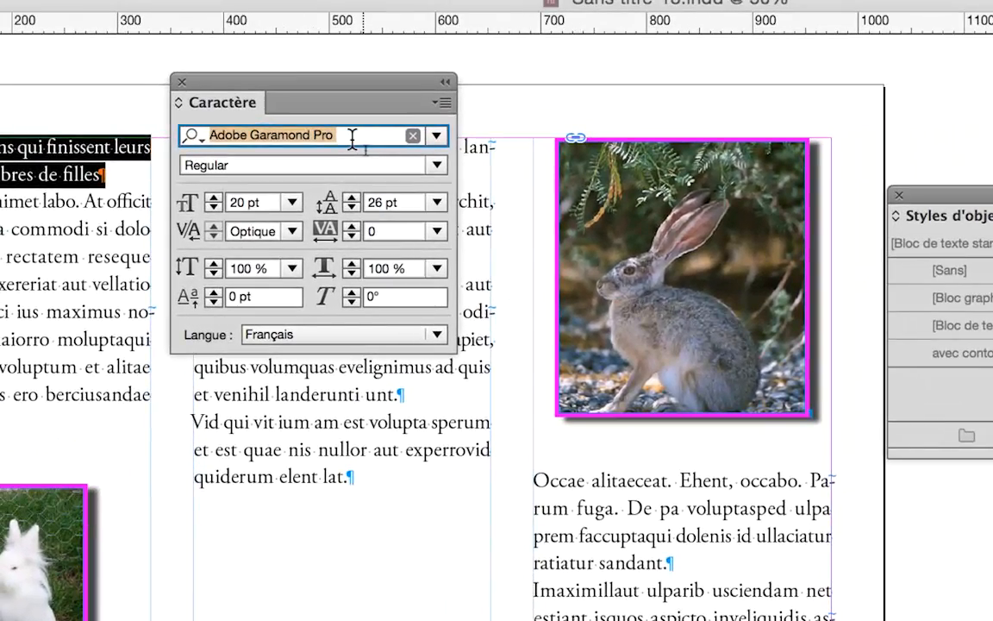
pyautogui.click(386, 122)
pyautogui.press('Down')
pyautogui.press('Down')
pyautogui.press('Down')
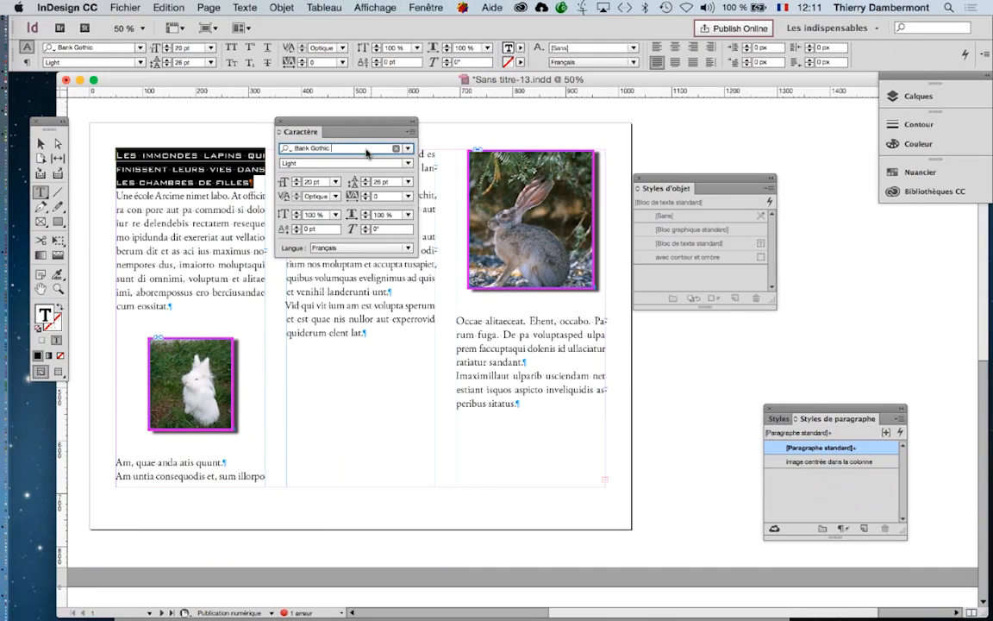
pyautogui.press('Down')
pyautogui.press('Down')
pyautogui.press('Down')
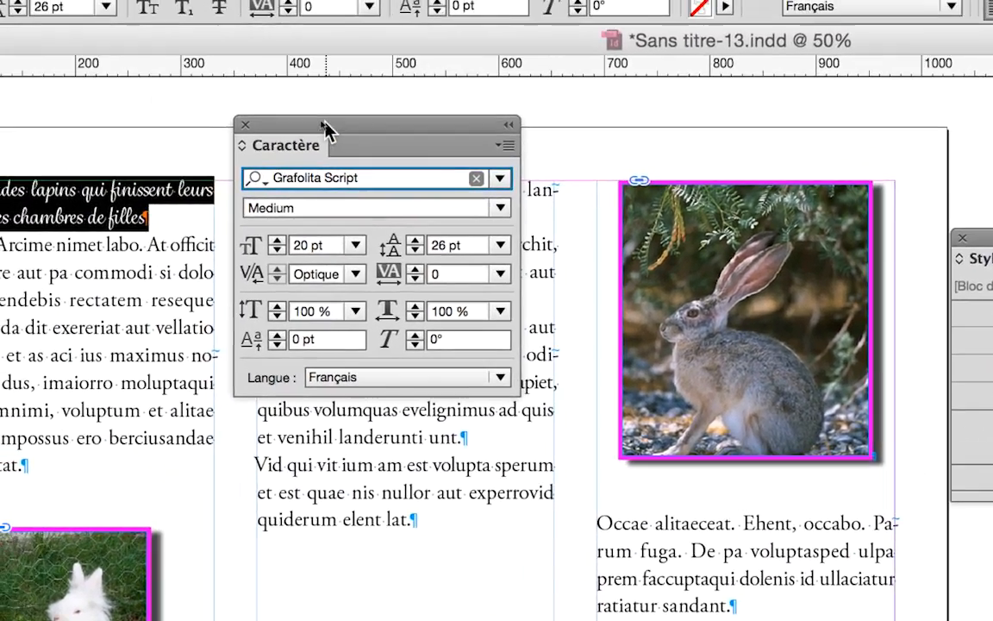
# Increase the title's font size to 30 pt.
pyautogui.moveTo(273, 96); pyautogui.dragTo(108, 229)
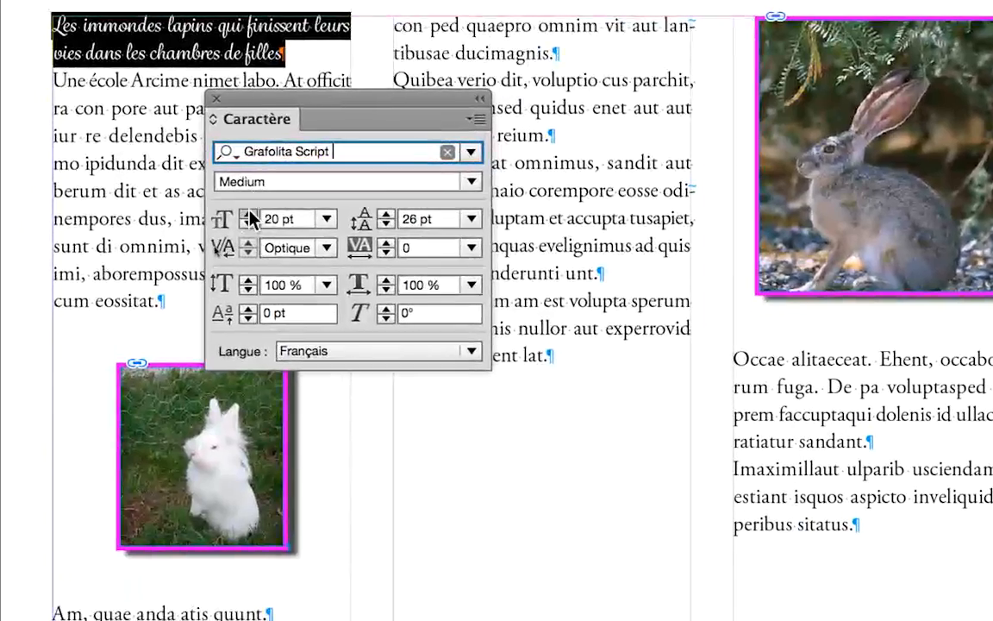
pyautogui.click(219, 289)
pyautogui.click(219, 290)
pyautogui.click(219, 290)
pyautogui.click(249, 213)
pyautogui.click(249, 214)
pyautogui.click(250, 214)
pyautogui.click(249, 214)
pyautogui.click(249, 214)
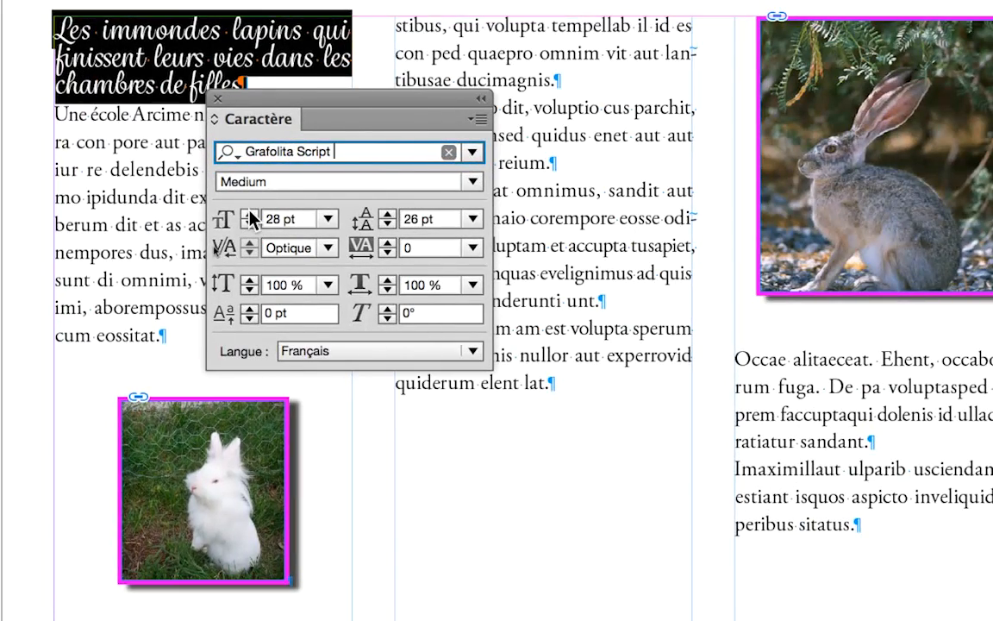
pyautogui.click(249, 214)
pyautogui.click(250, 214)
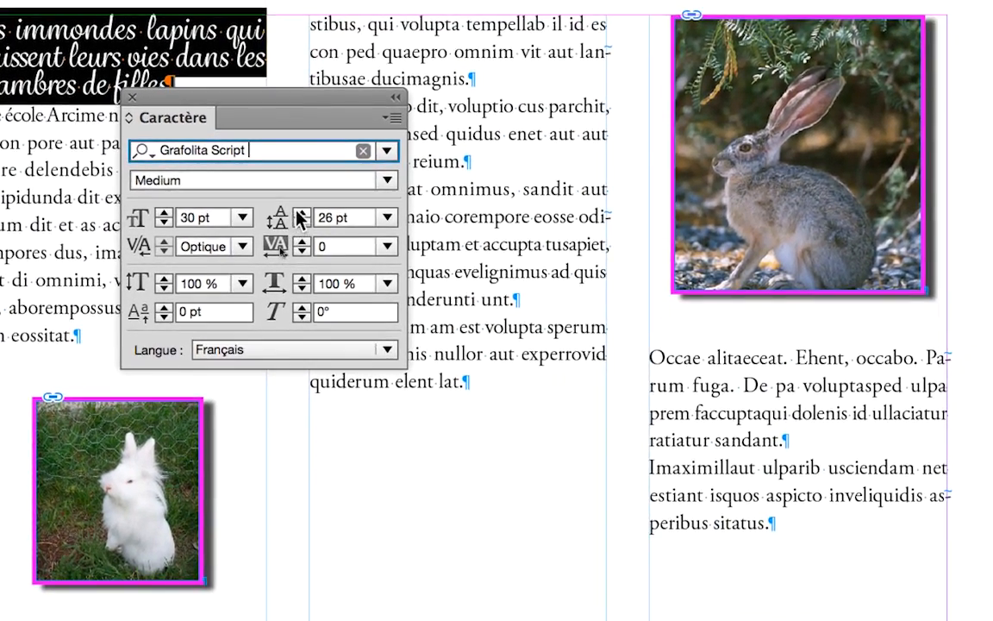
# Increase the title's leading to 38 pt.
pyautogui.click(299, 213)
pyautogui.click(299, 213)
pyautogui.click(298, 213)
pyautogui.click(298, 213)
pyautogui.click(299, 213)
pyautogui.click(299, 213)
pyautogui.click(298, 213)
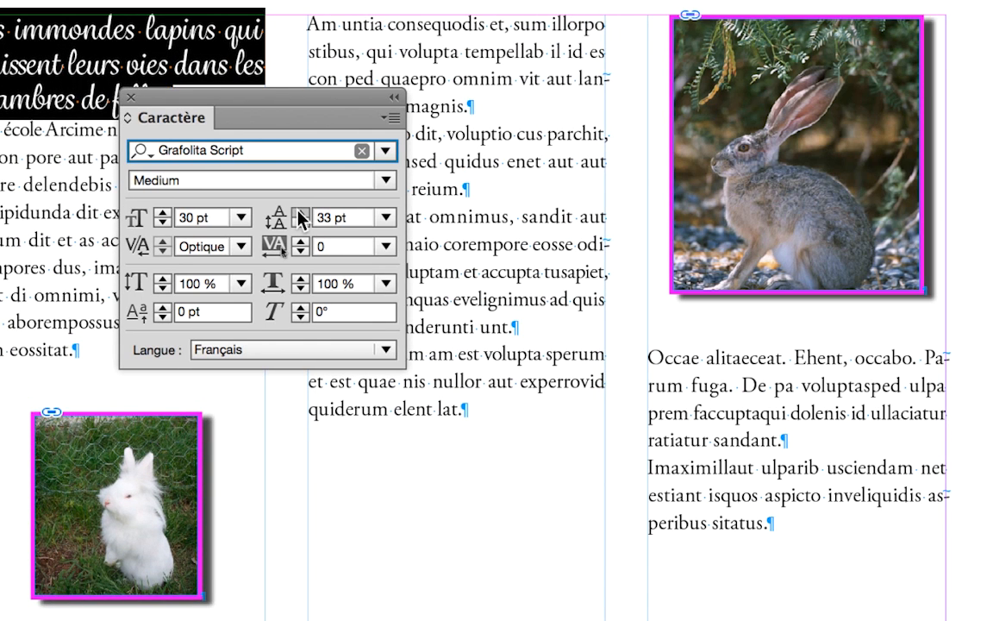
pyautogui.click(299, 213)
pyautogui.click(298, 213)
pyautogui.click(298, 213)
pyautogui.click(298, 213)
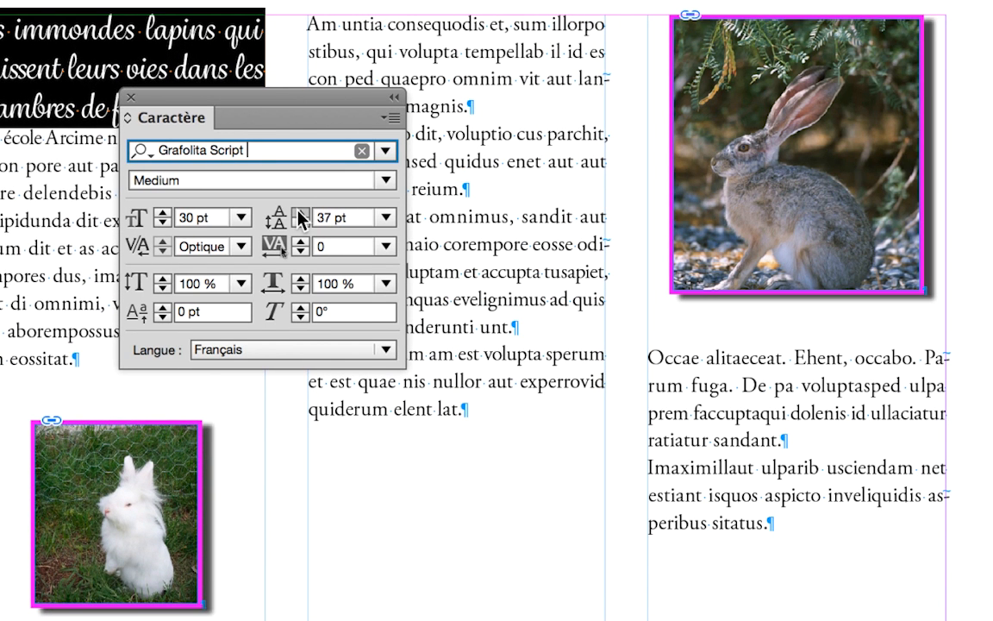
pyautogui.click(298, 213)
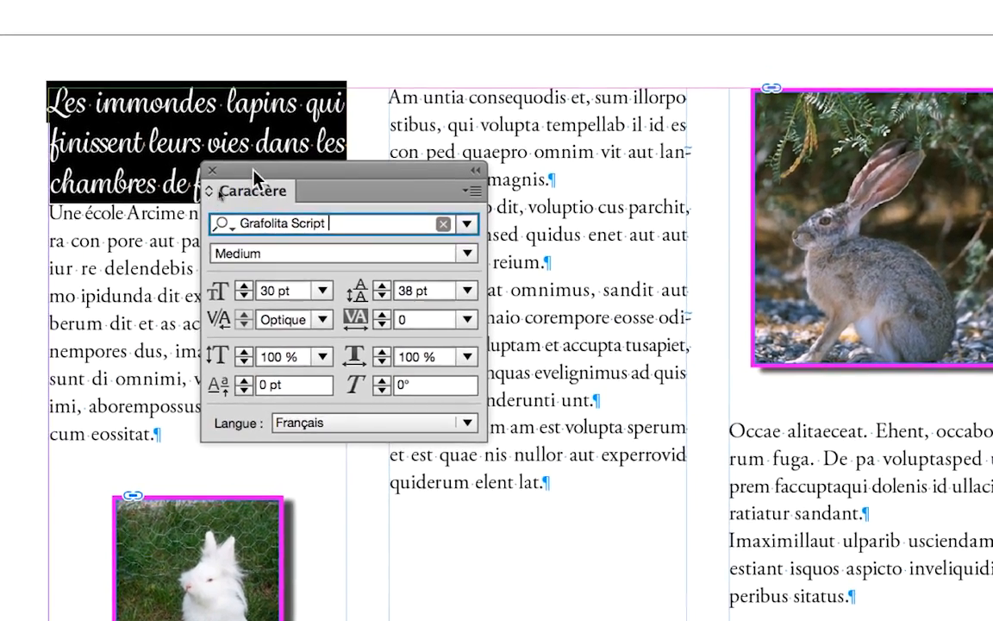
# Uncover the title and set its paragraph alignment to the right, trying left alignment first.
pyautogui.moveTo(252, 170); pyautogui.dragTo(173, 234)
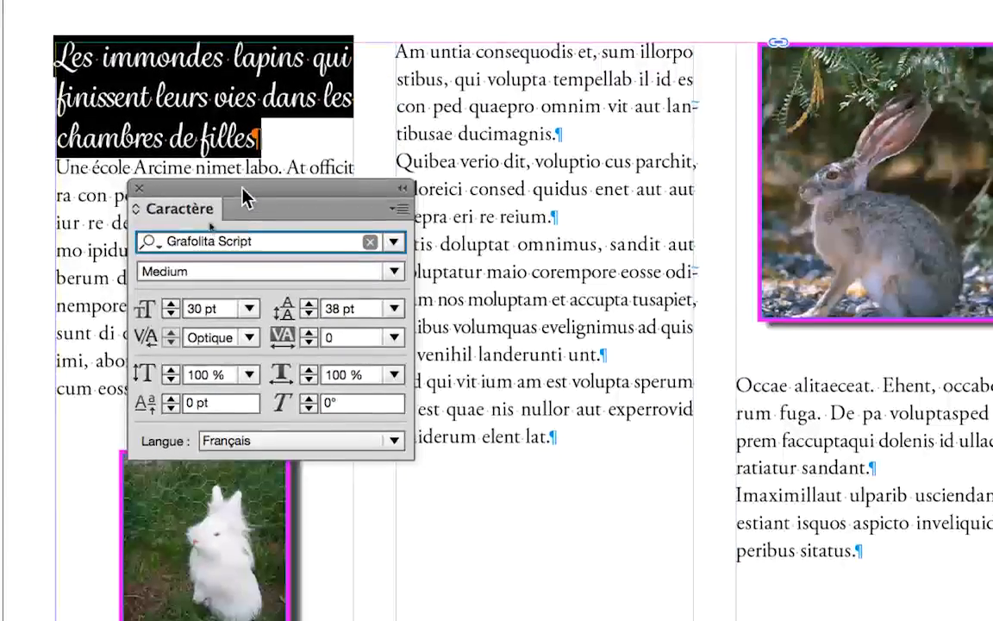
pyautogui.moveTo(244, 202); pyautogui.dragTo(434, 207)
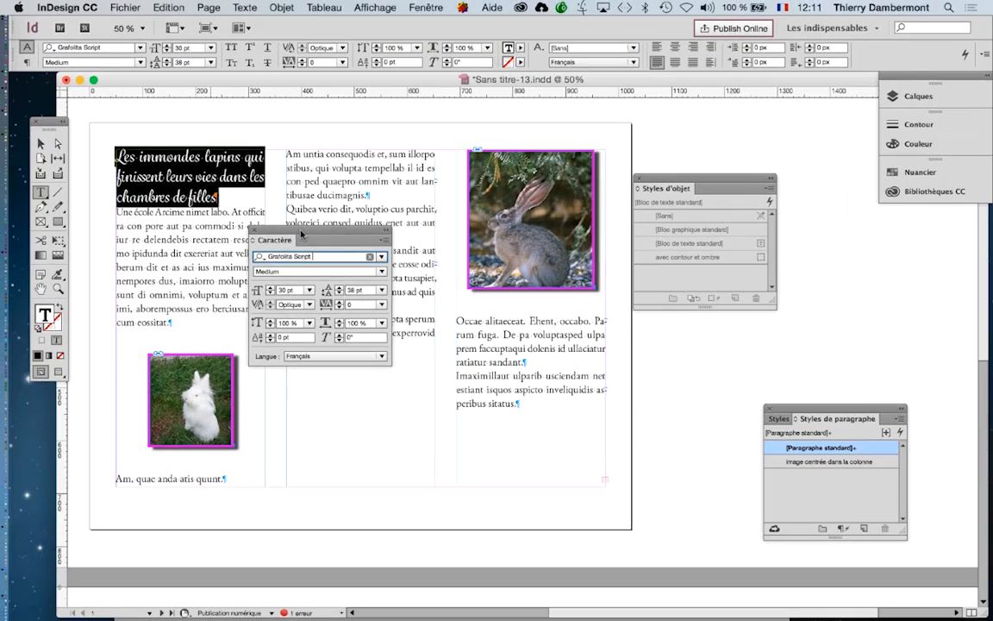
pyautogui.click(244, 8)
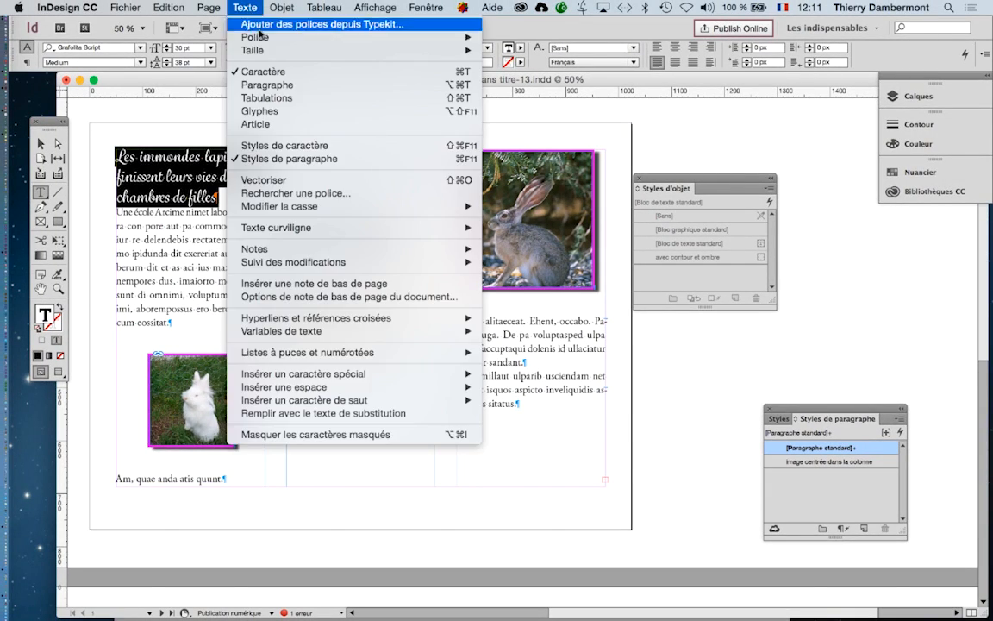
pyautogui.click(271, 85)
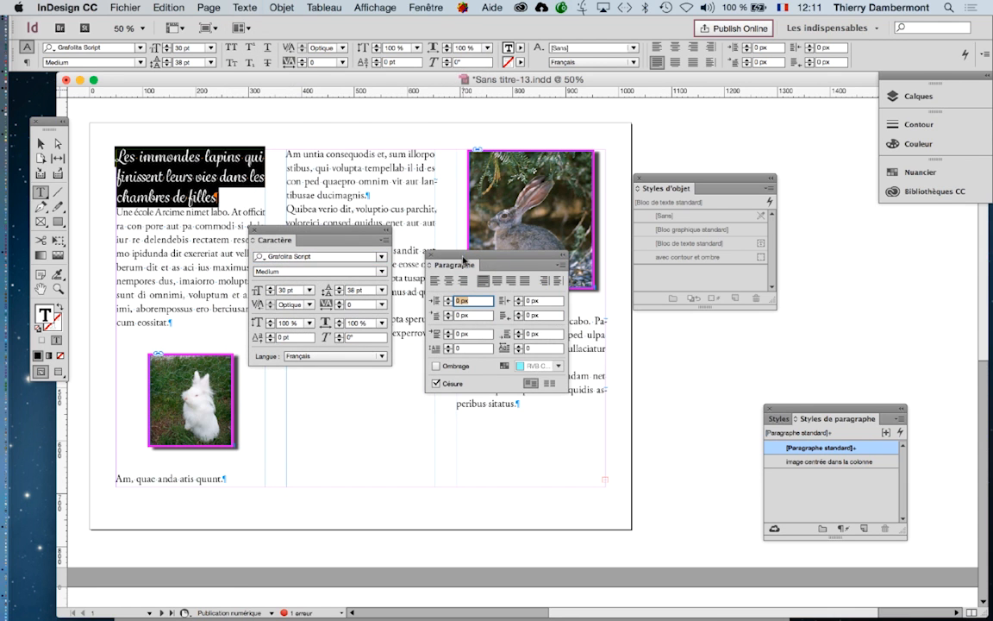
pyautogui.moveTo(451, 183); pyautogui.dragTo(352, 112)
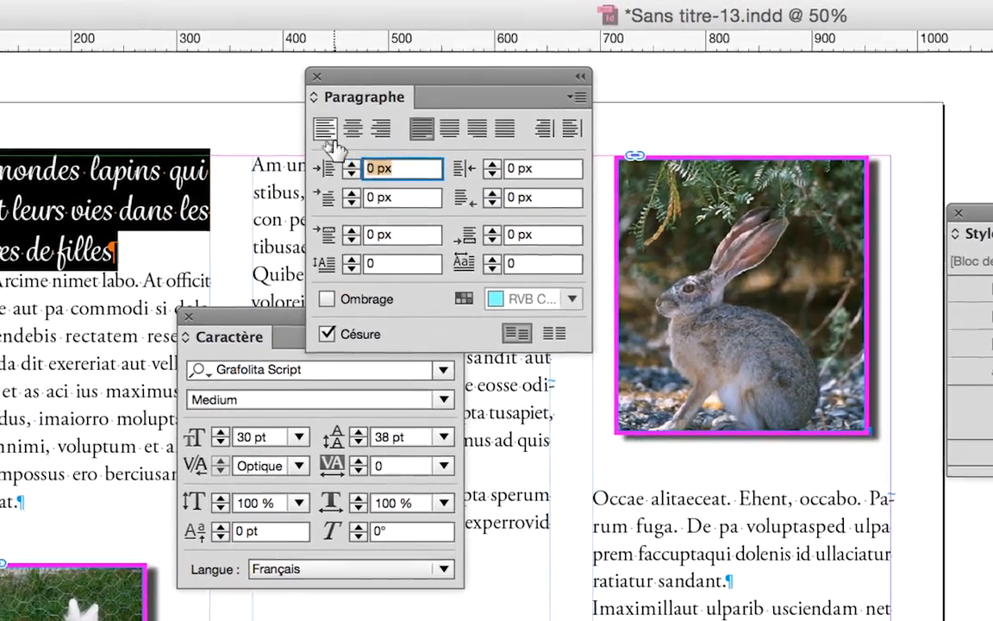
pyautogui.click(277, 130)
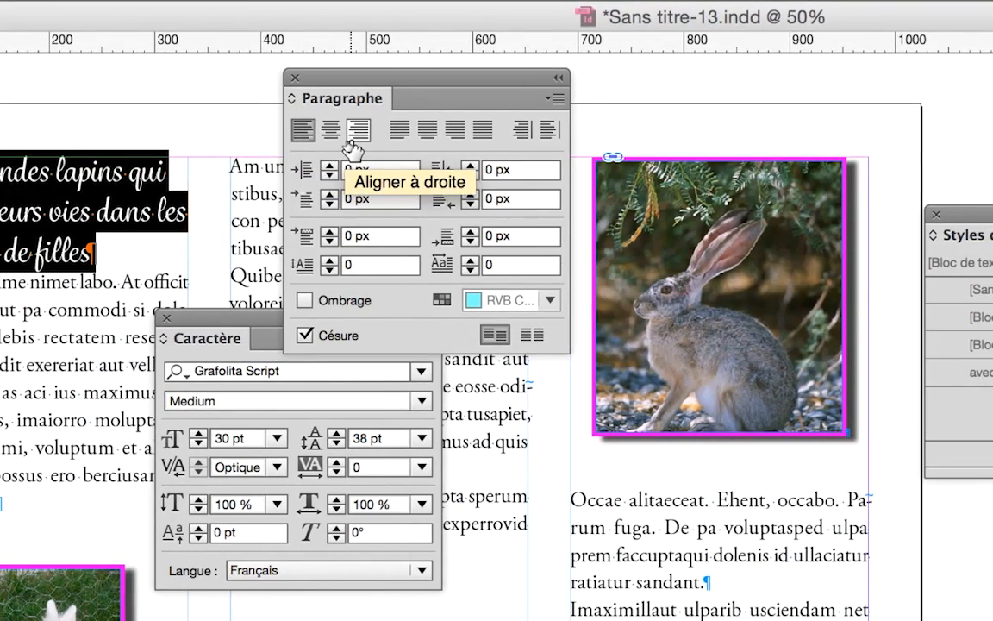
pyautogui.click(390, 137)
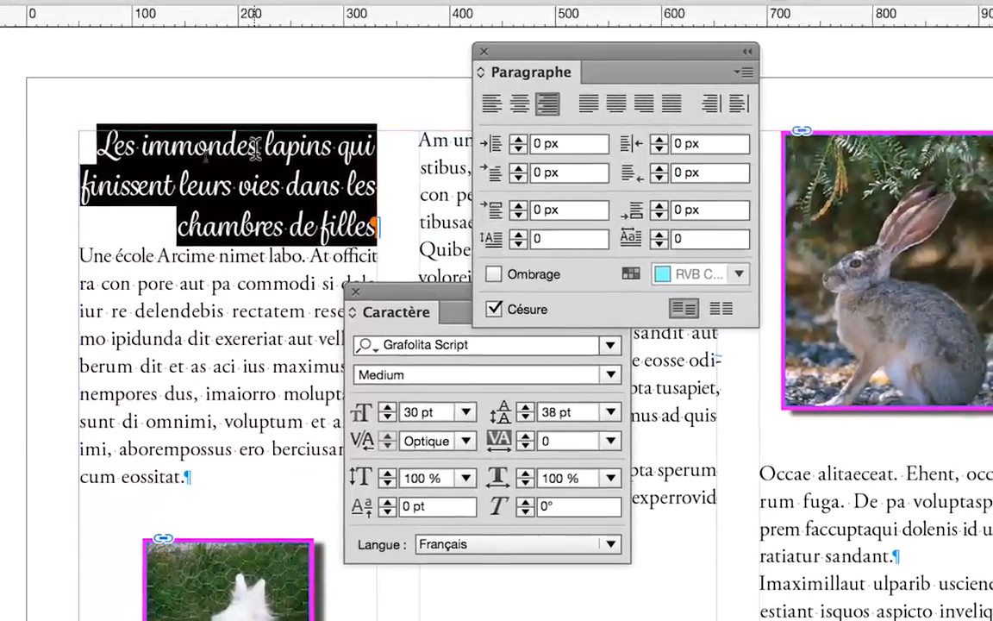
# Insert the word "petits" before "lapins" in the title.
pyautogui.click(286, 136)
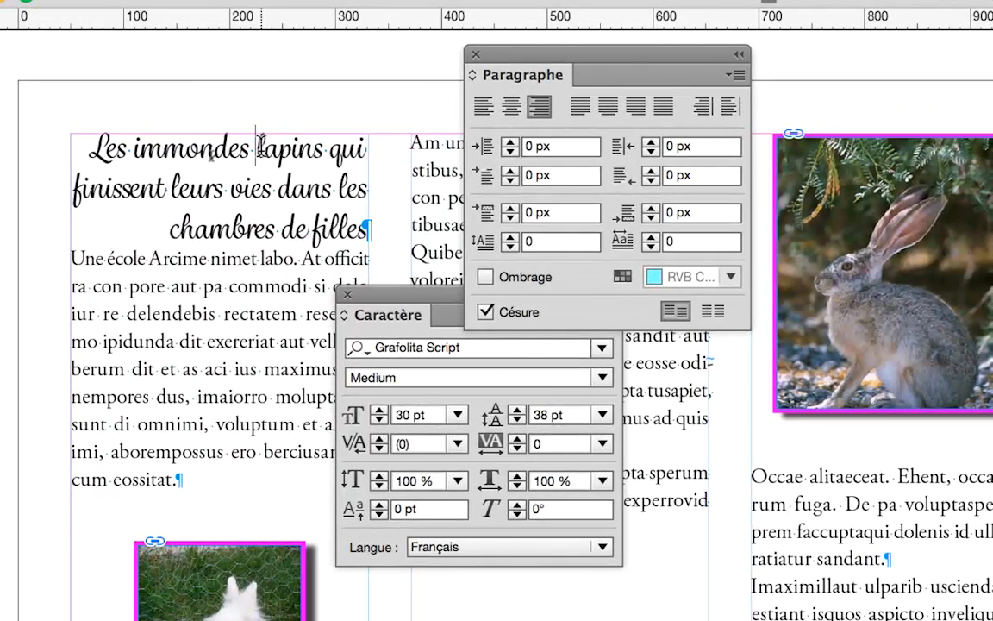
pyautogui.write('peti')
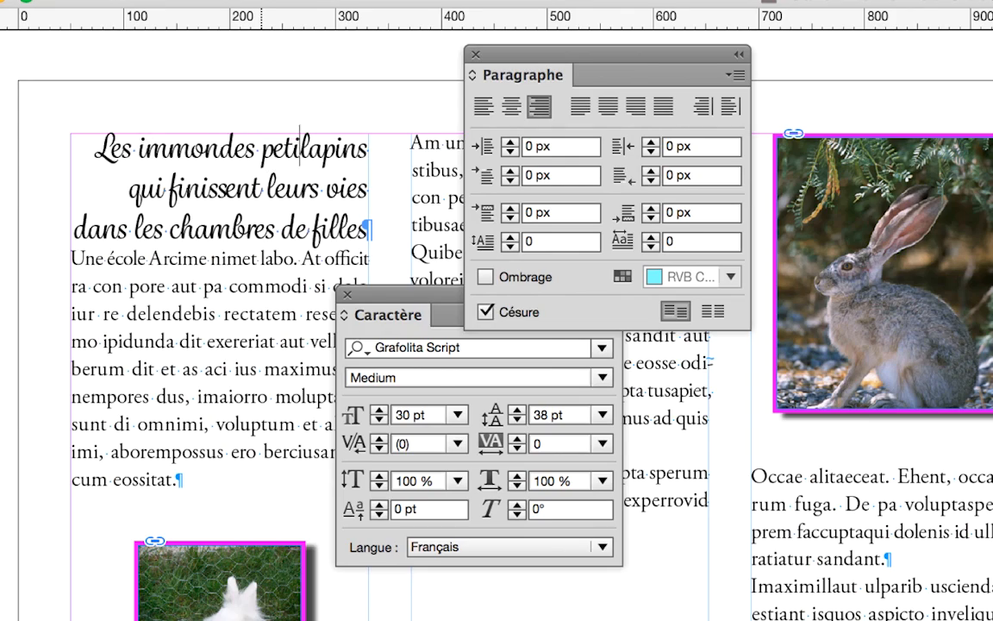
pyautogui.write('ts la-')
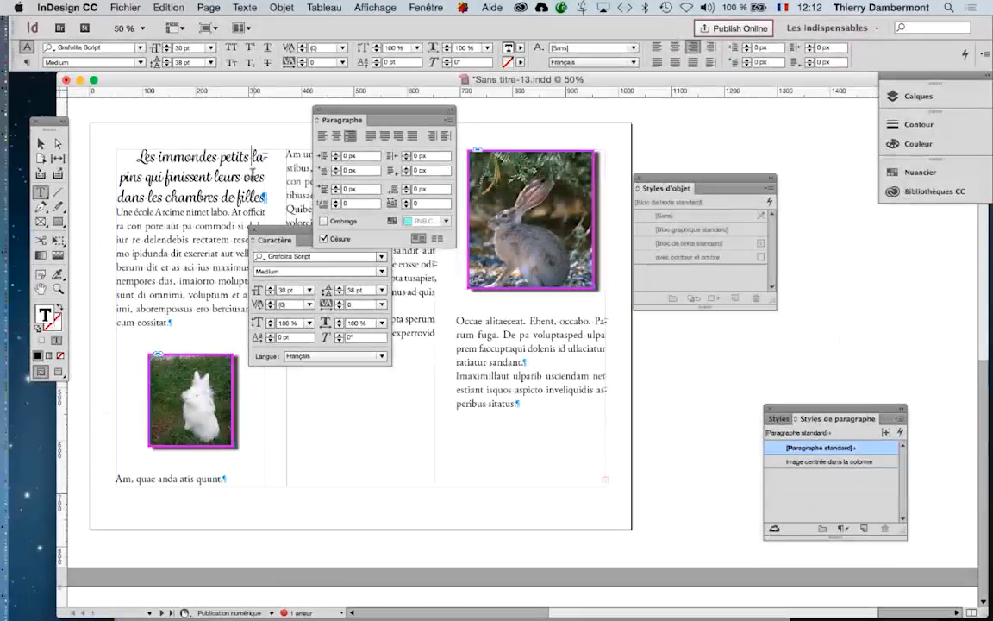
# Select the whole title and turn off hyphenation for it in the paragraph's hyphenation settings.
pyautogui.tripleClick(129, 156)
pyautogui.press('super+a')
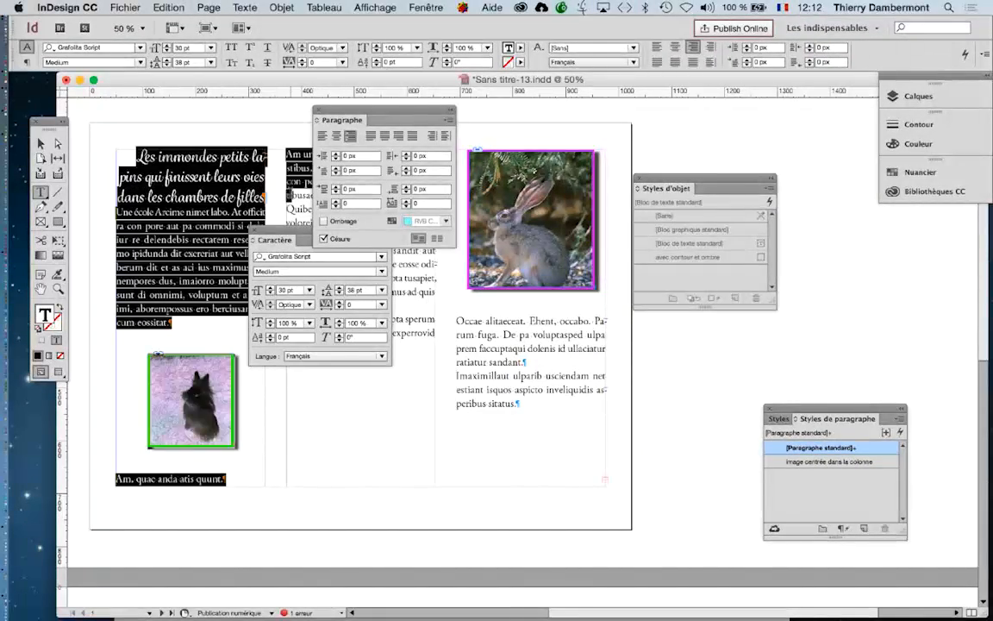
pyautogui.click(269, 193)
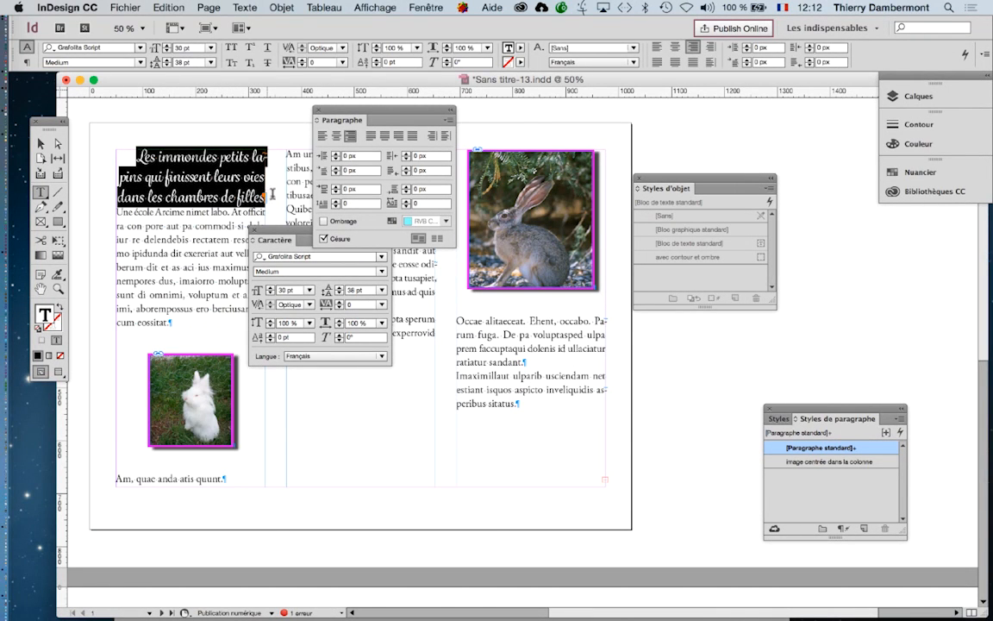
pyautogui.click(447, 123)
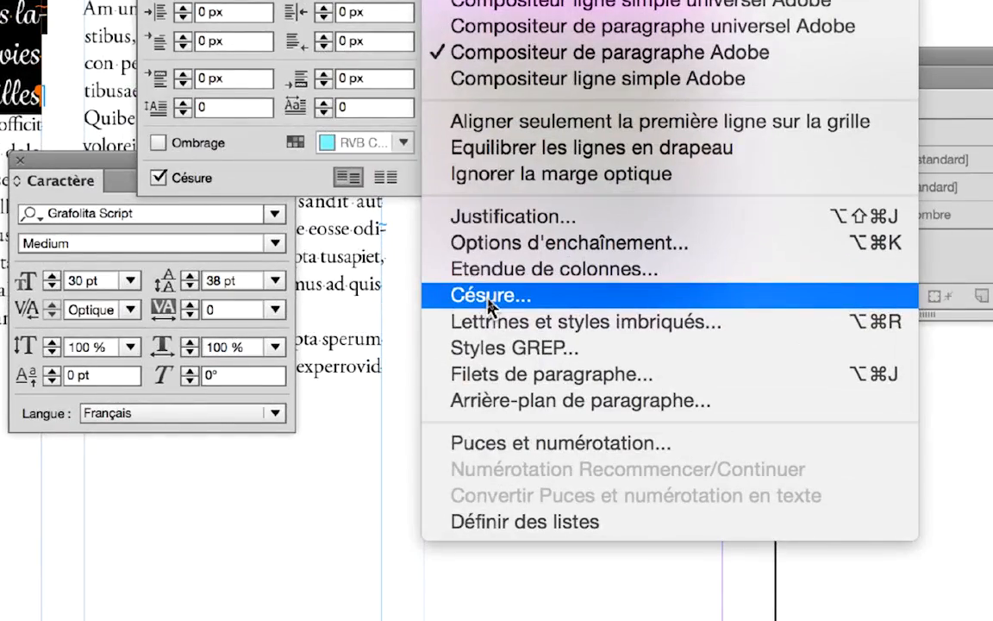
pyautogui.click(489, 298)
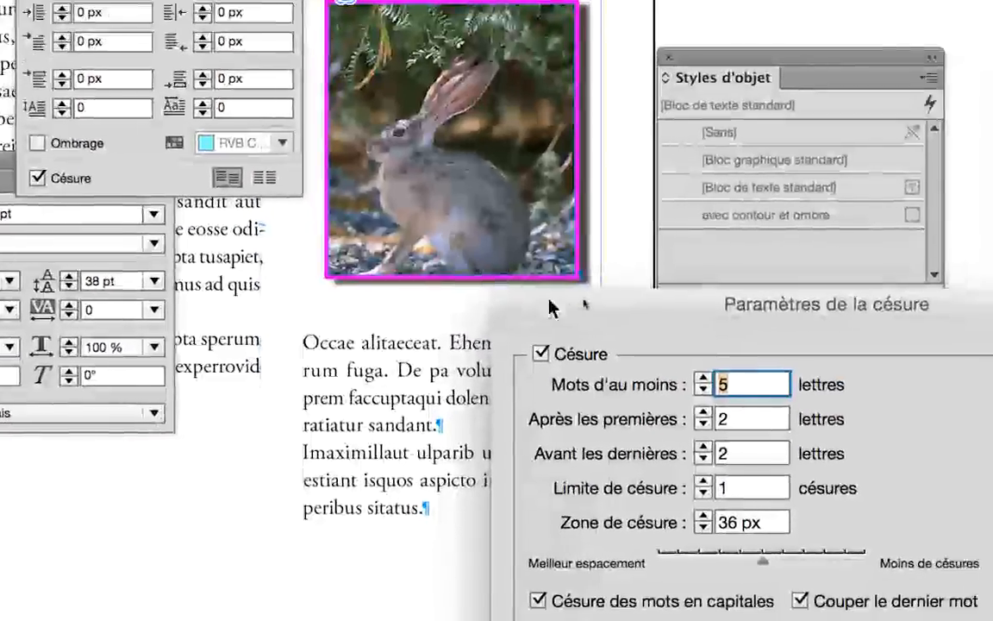
pyautogui.moveTo(727, 310); pyautogui.dragTo(168, 0)
pyautogui.click(354, 211)
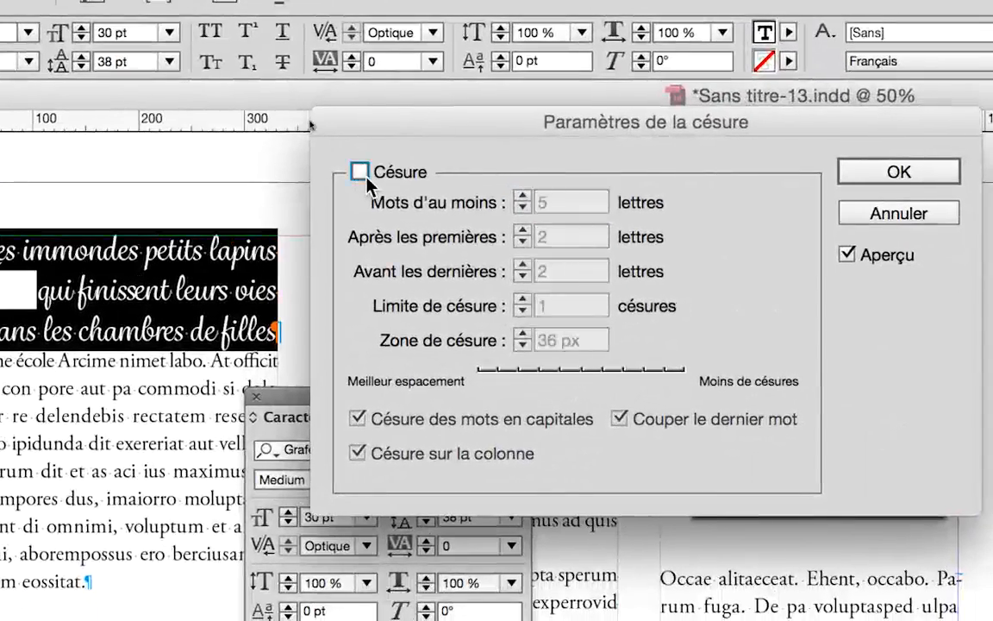
pyautogui.click(363, 172)
pyautogui.click(363, 172)
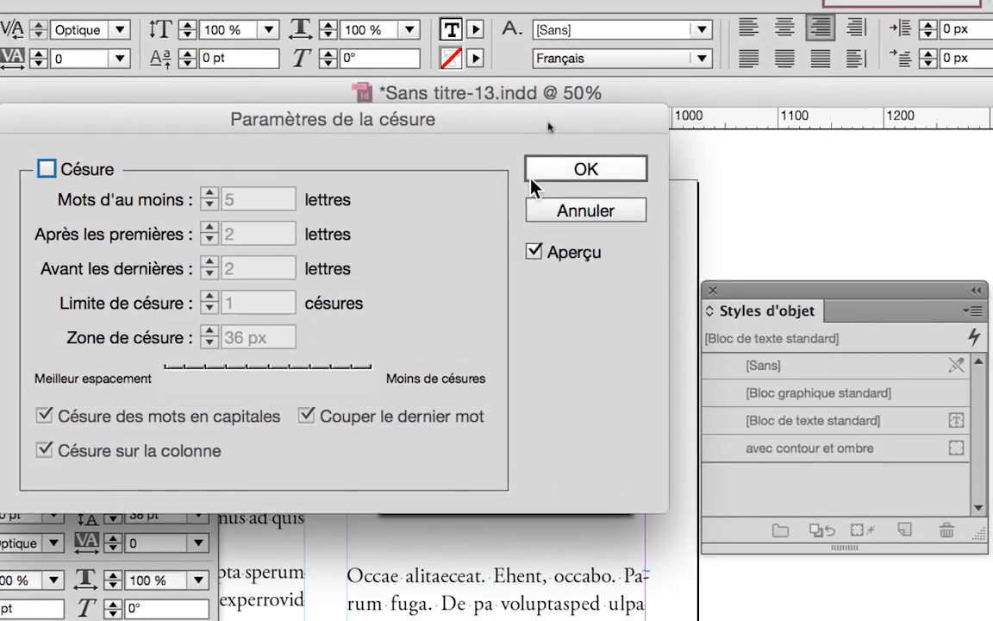
pyautogui.click(677, 175)
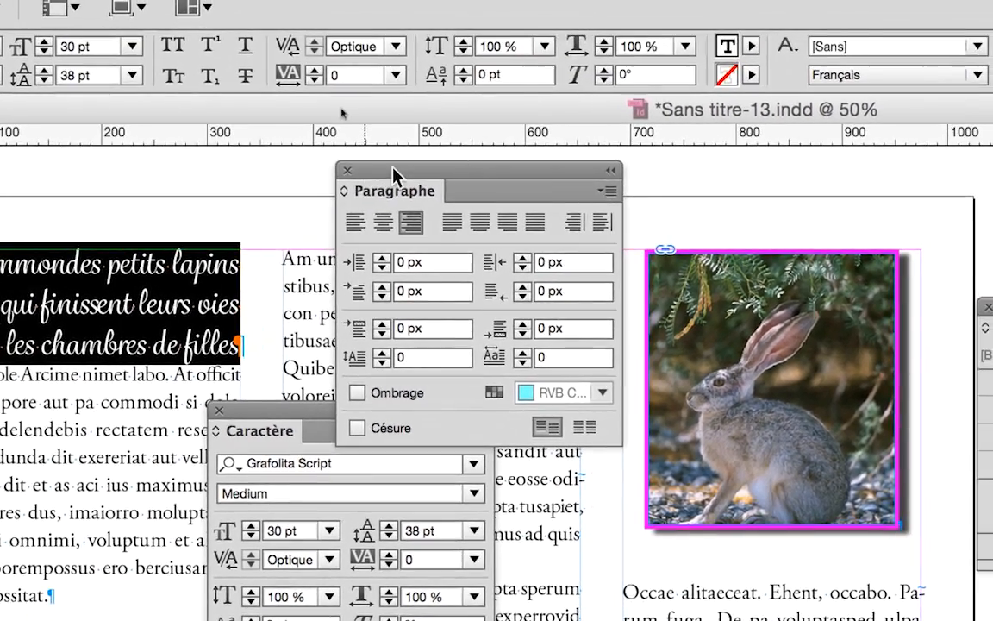
# Set the title paragraph's space after to 24 px.
pyautogui.moveTo(534, 105); pyautogui.dragTo(522, 96)
pyautogui.moveTo(390, 170); pyautogui.dragTo(381, 163)
pyautogui.click(518, 320)
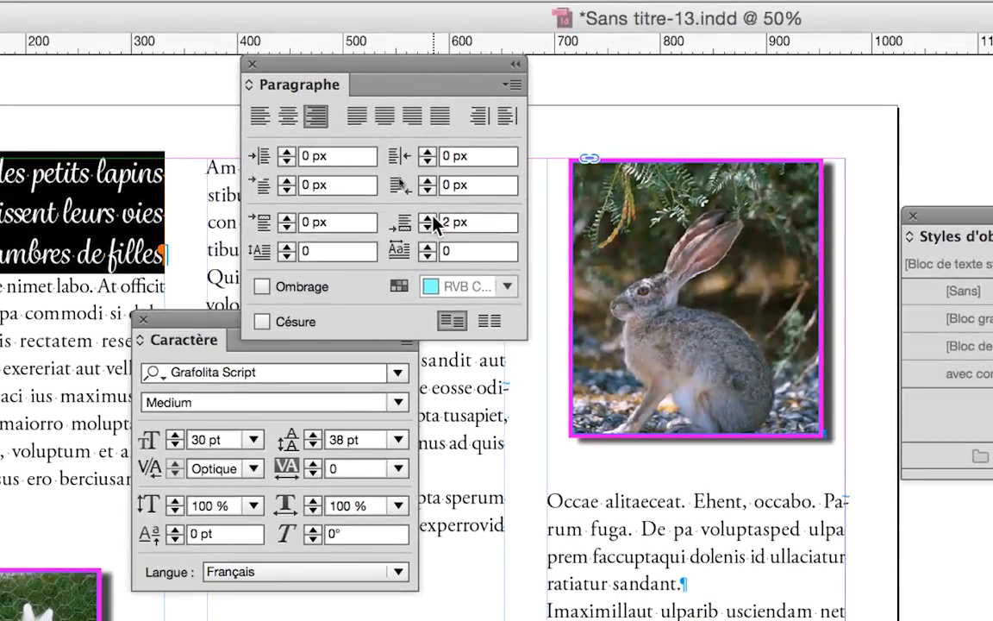
pyautogui.click(431, 218)
pyautogui.click(430, 218)
pyautogui.click(431, 217)
pyautogui.click(431, 217)
pyautogui.click(431, 218)
pyautogui.click(431, 218)
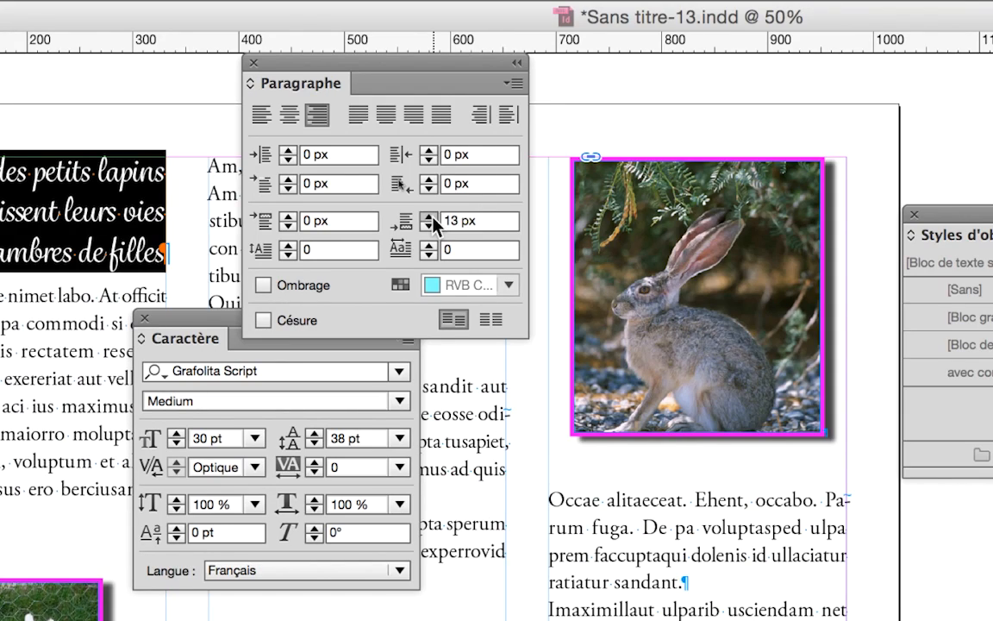
pyautogui.click(430, 217)
pyautogui.click(430, 217)
pyautogui.click(430, 217)
pyautogui.click(431, 217)
pyautogui.click(430, 218)
pyautogui.click(430, 218)
pyautogui.click(431, 217)
pyautogui.click(430, 217)
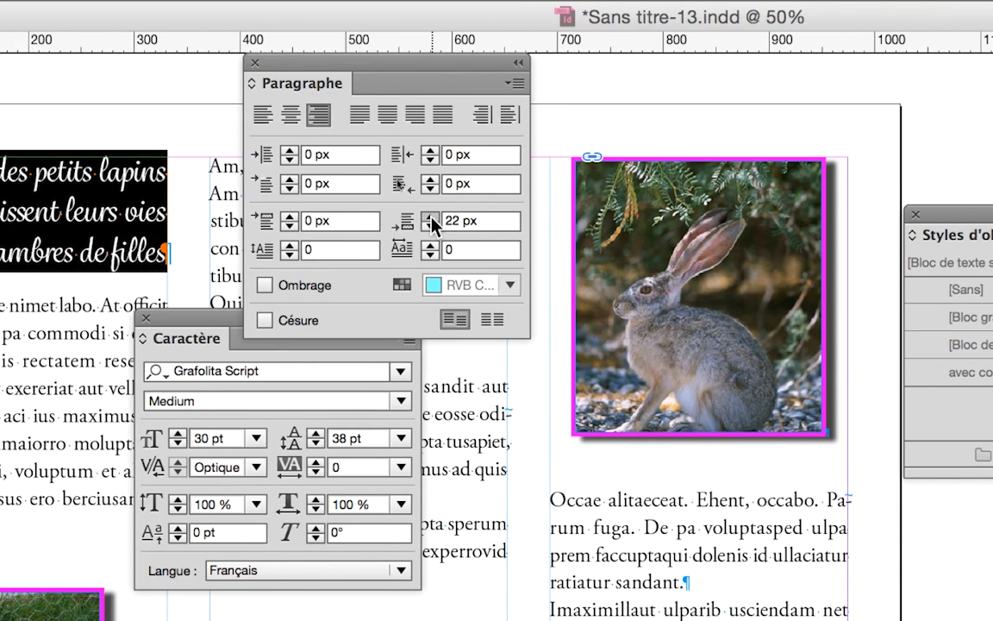
pyautogui.click(431, 218)
pyautogui.click(430, 218)
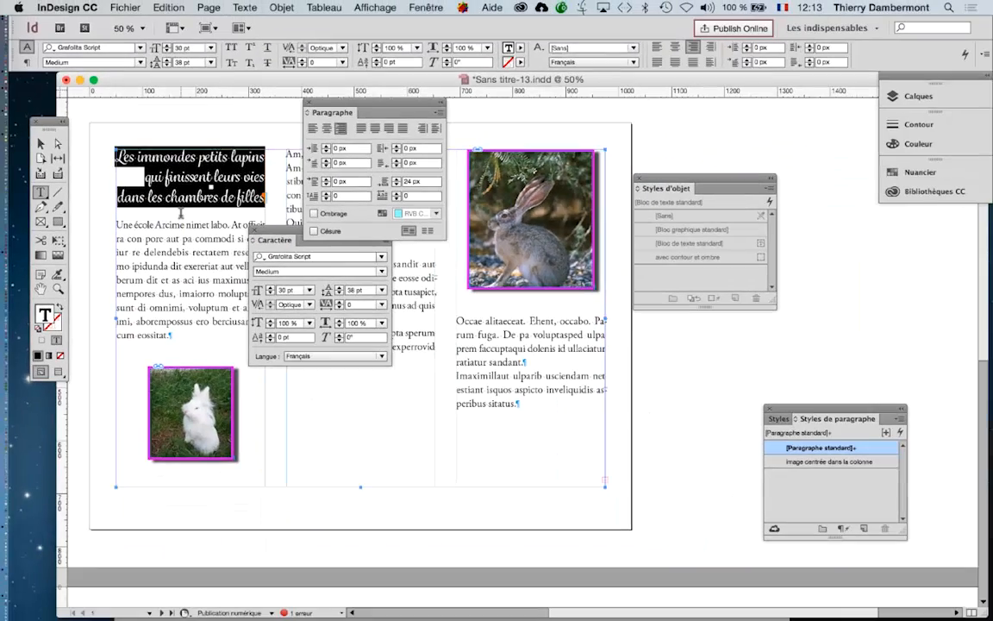
# Move the floating Character and Paragraph panels away from the title and first text column.
pyautogui.moveTo(357, 105); pyautogui.dragTo(502, 117)
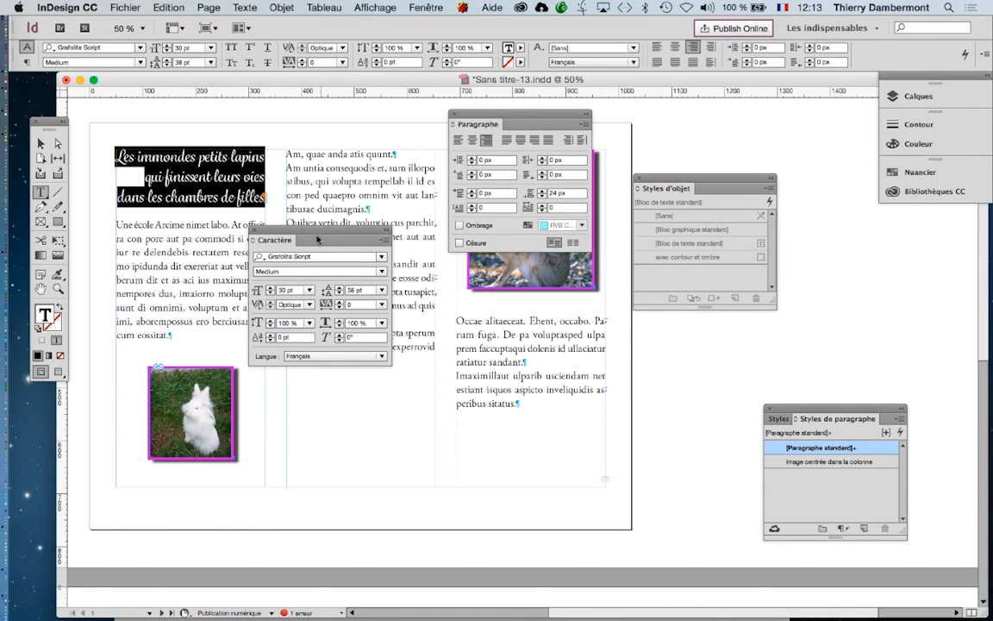
pyautogui.moveTo(318, 239); pyautogui.dragTo(685, 310)
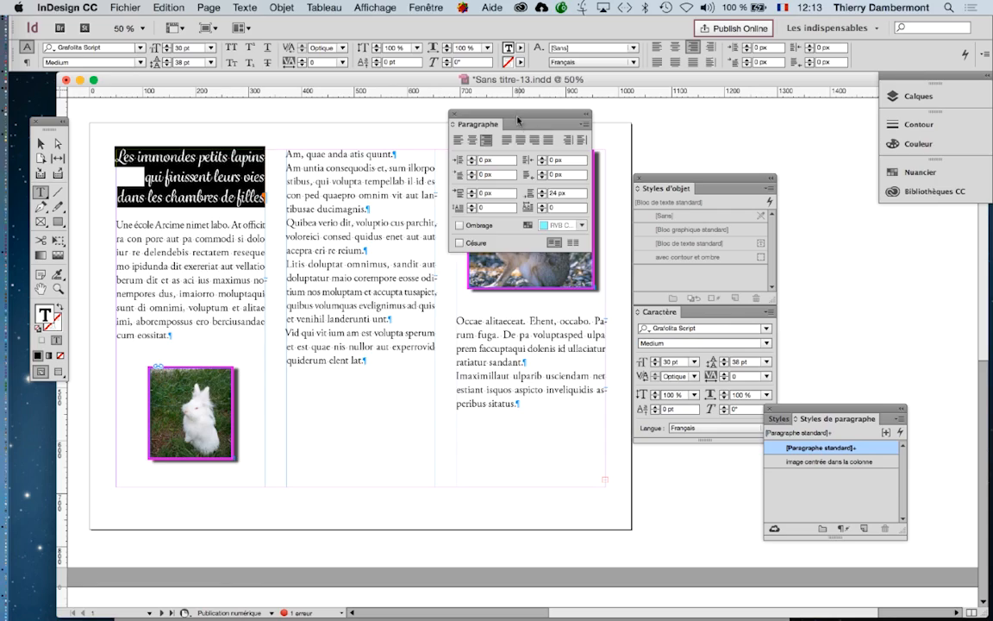
pyautogui.moveTo(517, 120); pyautogui.dragTo(428, 131)
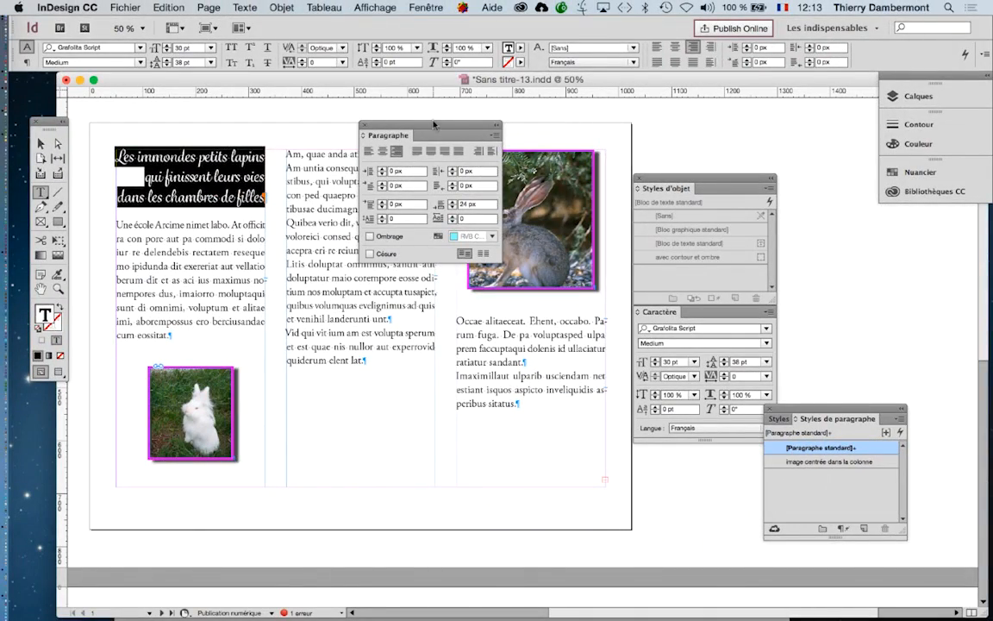
pyautogui.moveTo(437, 129); pyautogui.dragTo(457, 122)
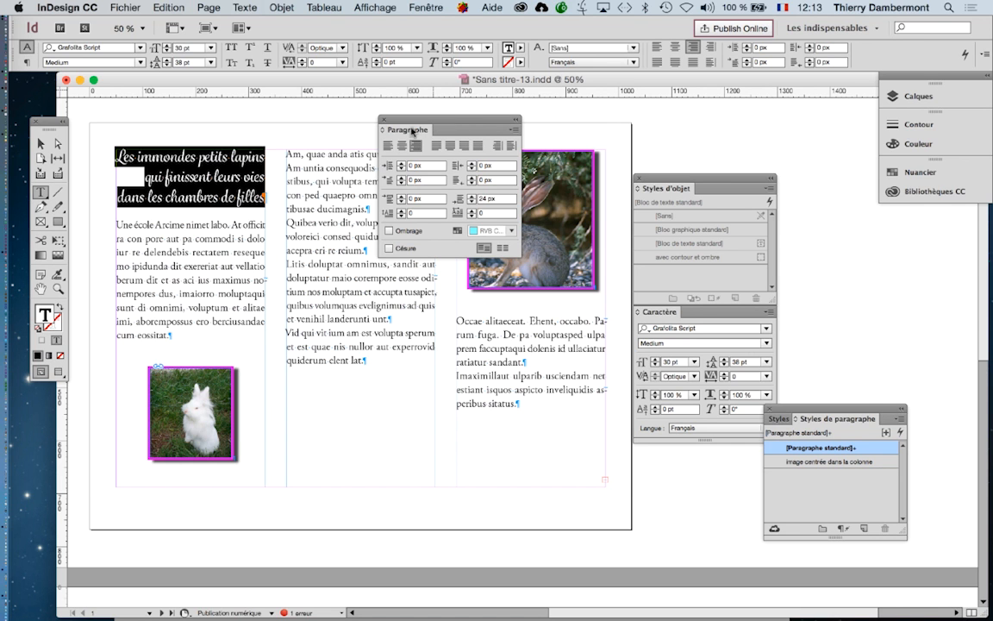
# Create an RGB swatch with red 66, green 84 and blue 129 for the title, adding it to the CC library "Ma bibliothèque".
pyautogui.click(931, 178)
pyautogui.moveTo(683, 149); pyautogui.dragTo(221, 231)
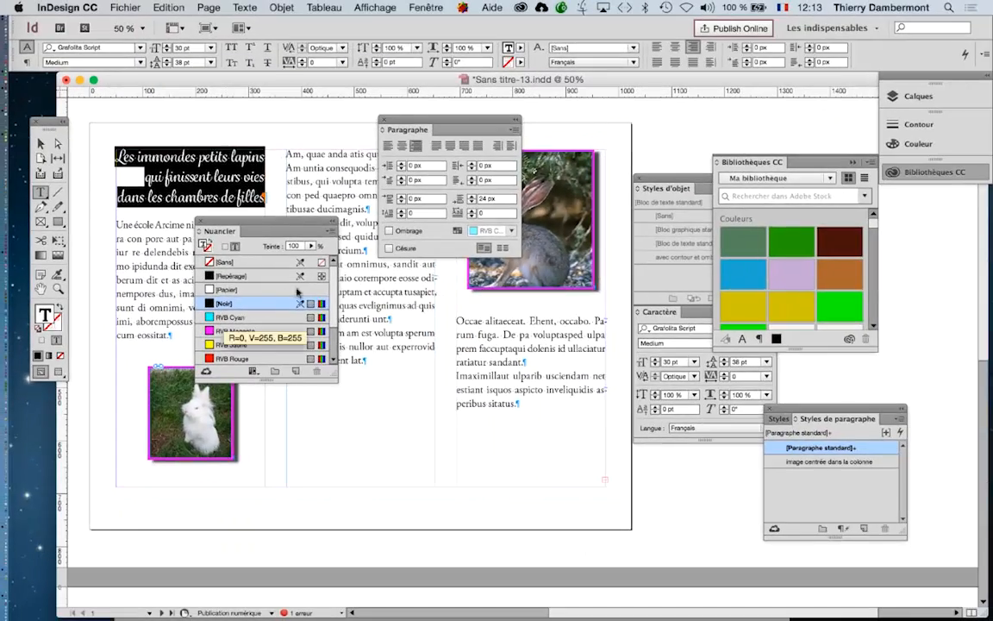
pyautogui.click(333, 232)
pyautogui.click(312, 215)
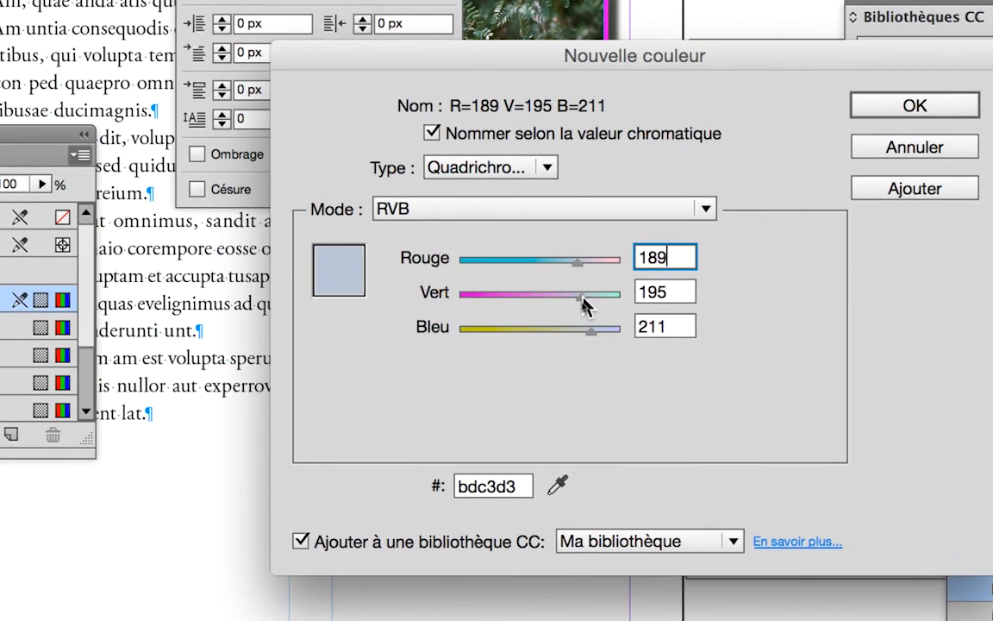
pyautogui.moveTo(583, 302); pyautogui.dragTo(546, 308)
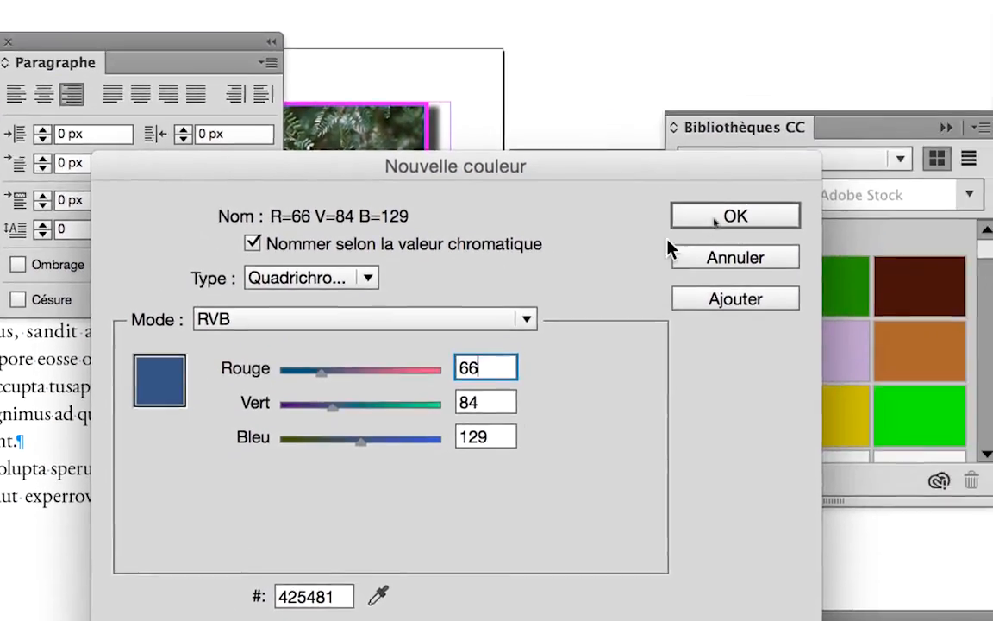
pyautogui.click(954, 105)
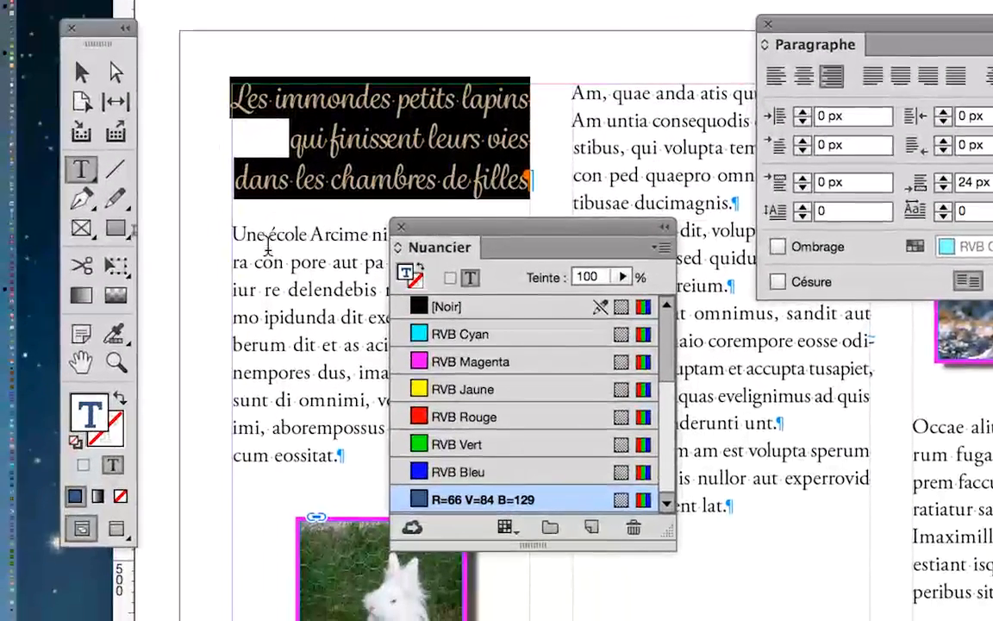
# Examine the title's new colour with the text deselected and reselected, and leave text editing.
pyautogui.click(250, 235)
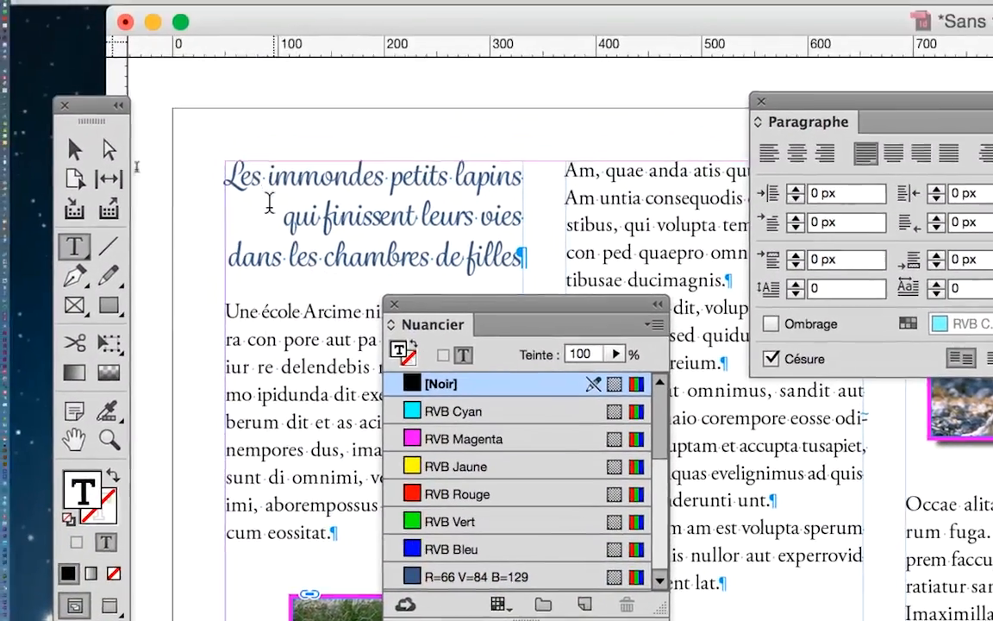
pyautogui.moveTo(209, 139); pyautogui.dragTo(250, 139)
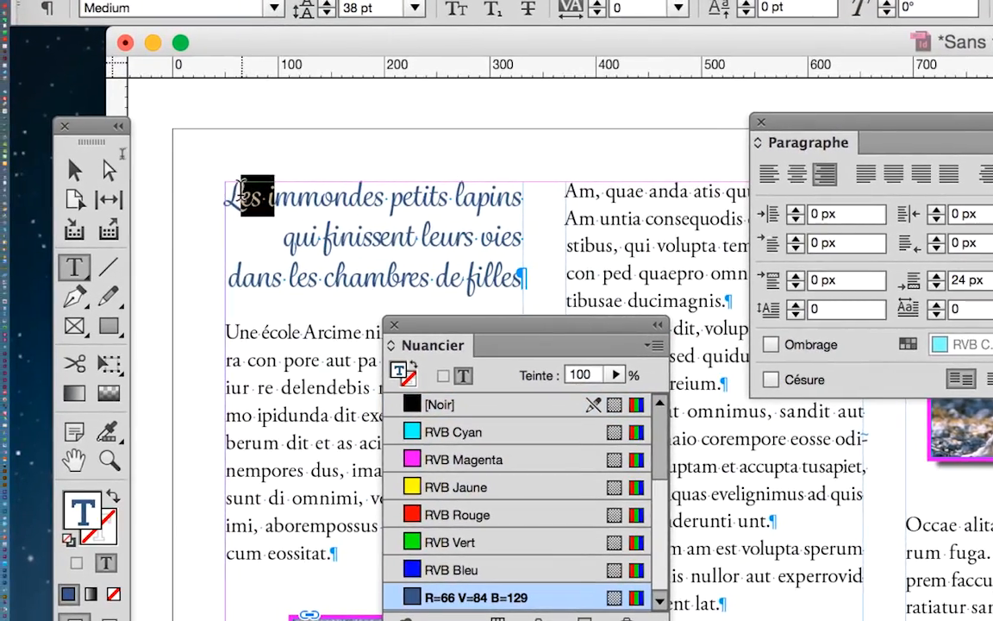
pyautogui.moveTo(200, 194); pyautogui.dragTo(462, 233)
pyautogui.moveTo(324, 206); pyautogui.dragTo(357, 249)
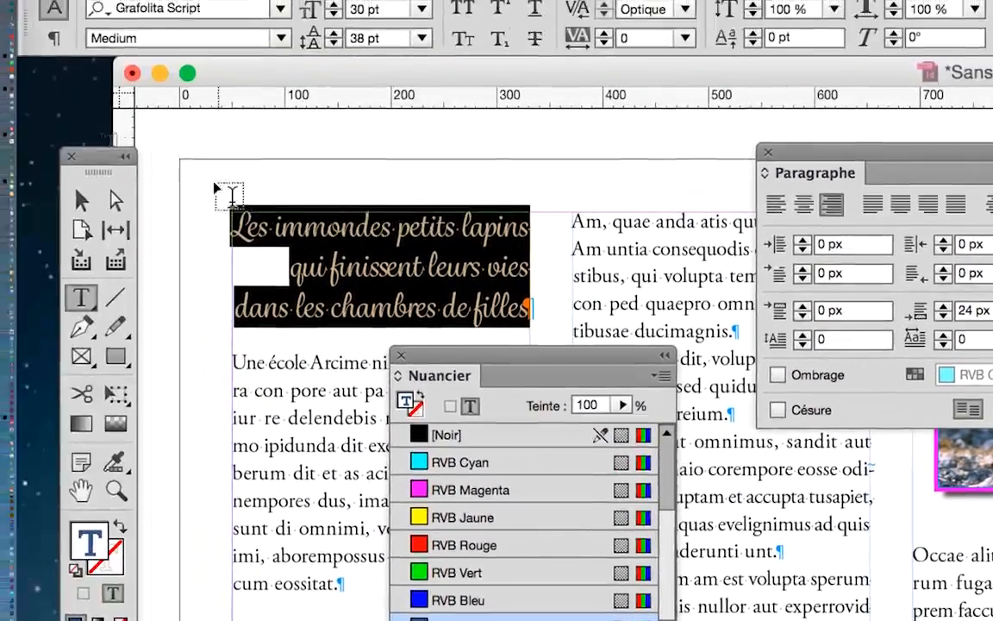
pyautogui.press('Escape')
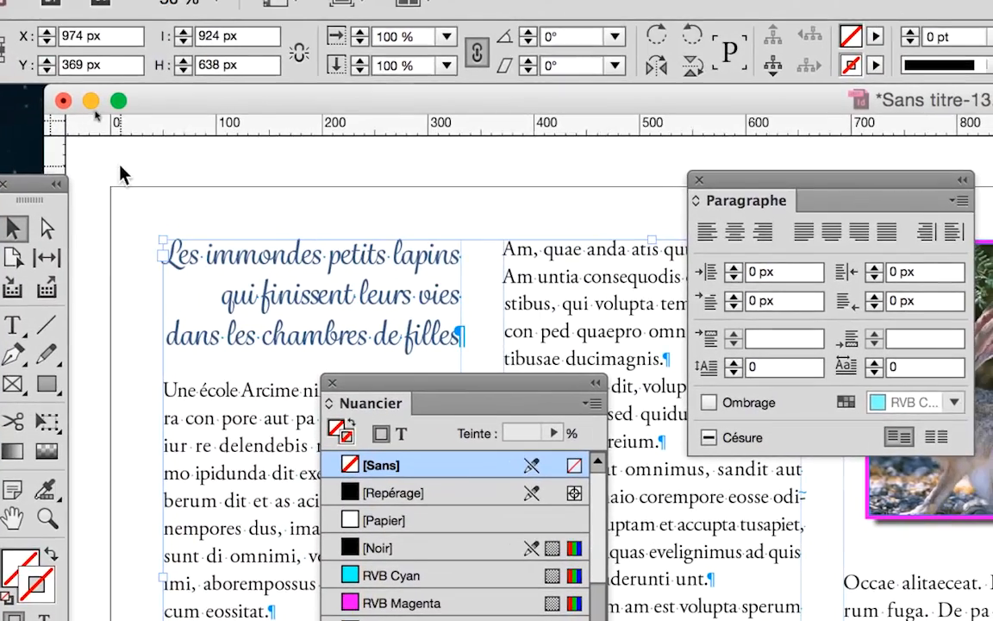
pyautogui.click(83, 168)
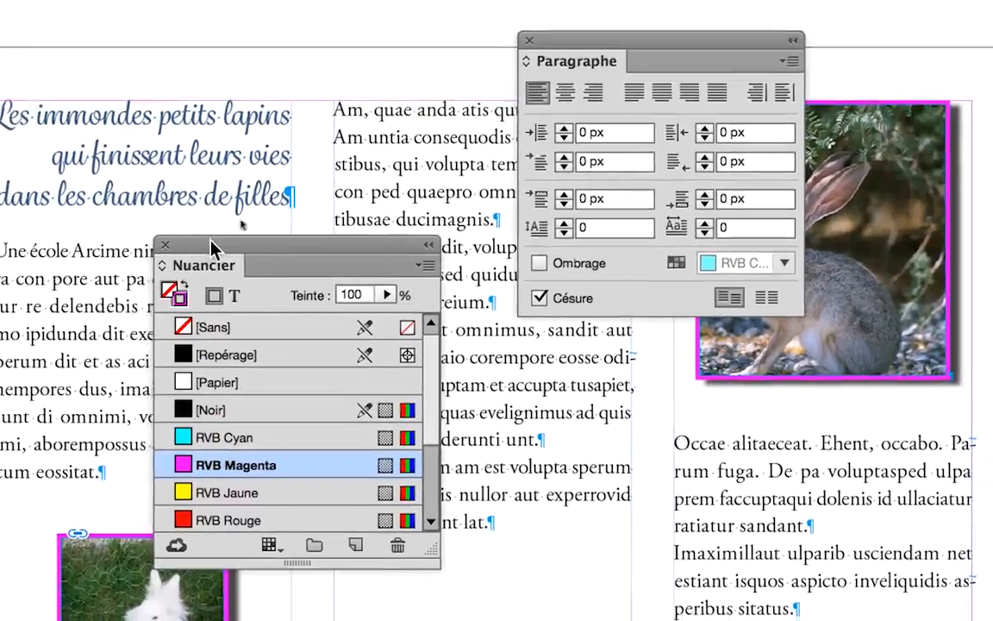
# Enlarge the swatch list and redefine the dark blue title swatch as red 32, green 174 and blue 129, with the panels clear of the text.
pyautogui.moveTo(372, 390); pyautogui.dragTo(583, 240)
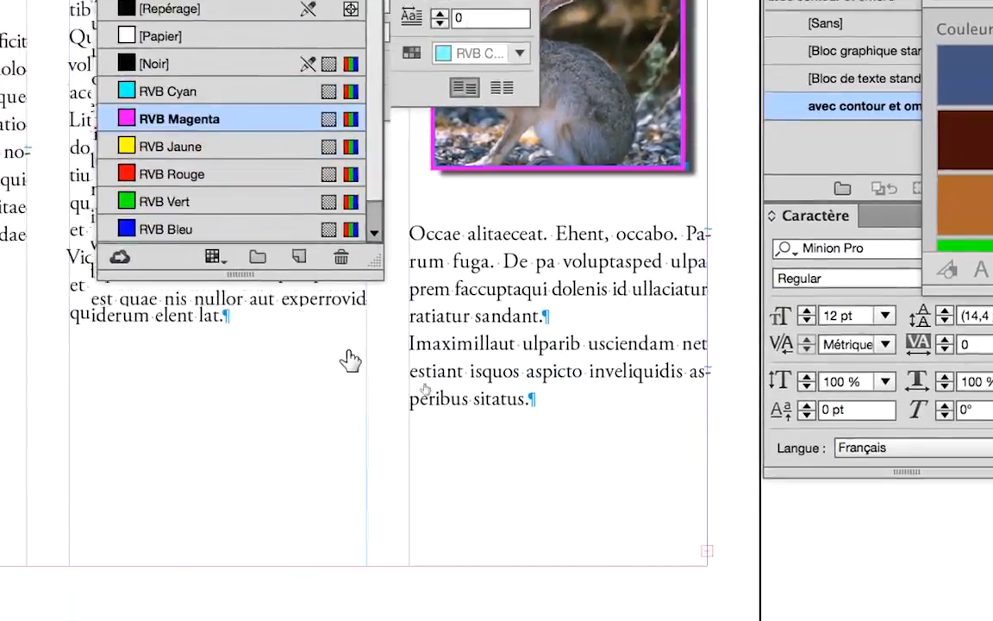
pyautogui.moveTo(349, 360); pyautogui.dragTo(299, 380)
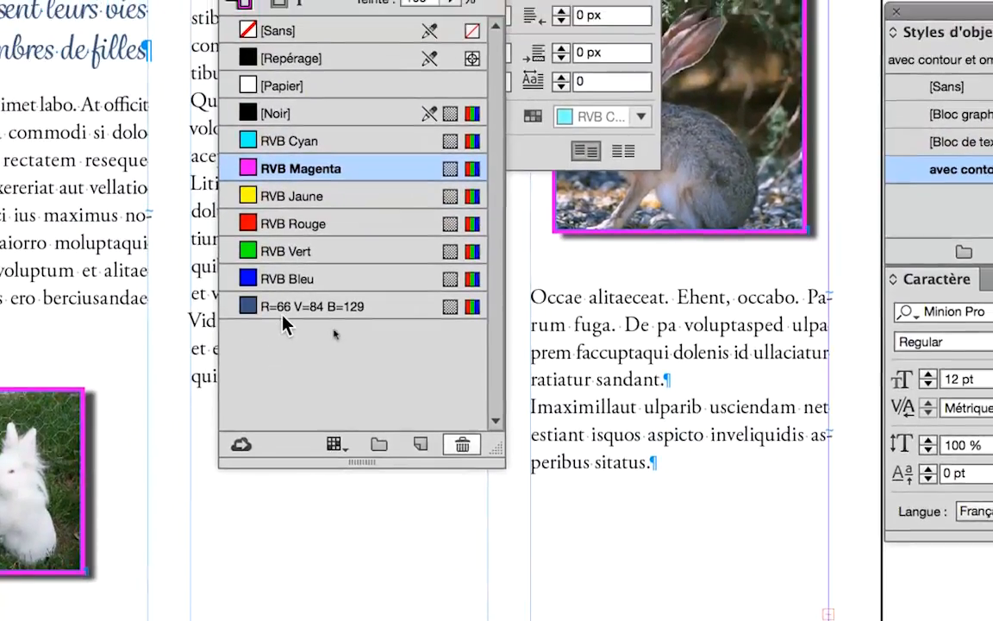
pyautogui.click(166, 259)
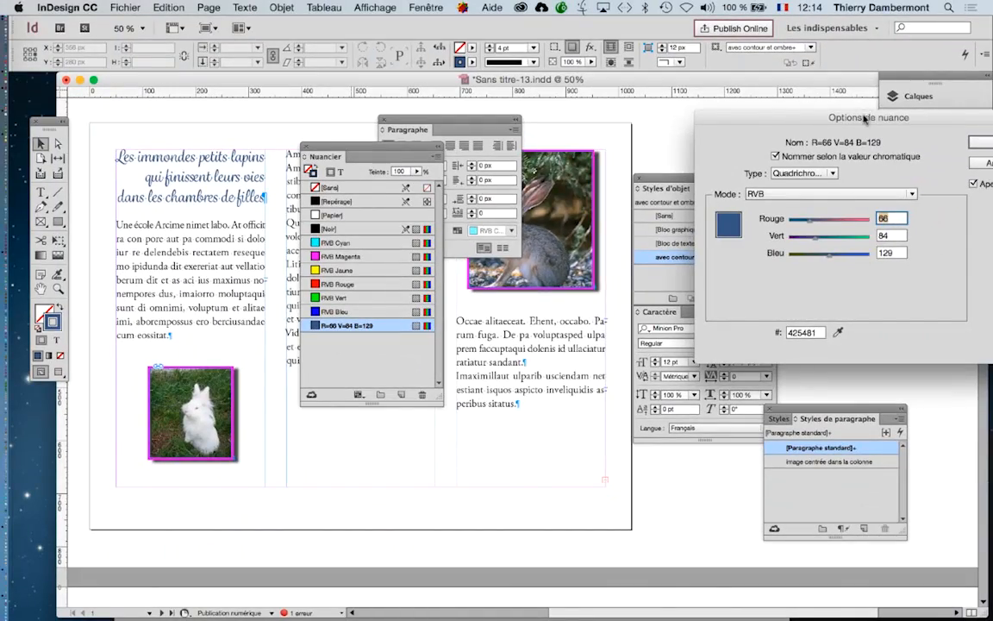
pyautogui.moveTo(865, 118); pyautogui.dragTo(649, 178)
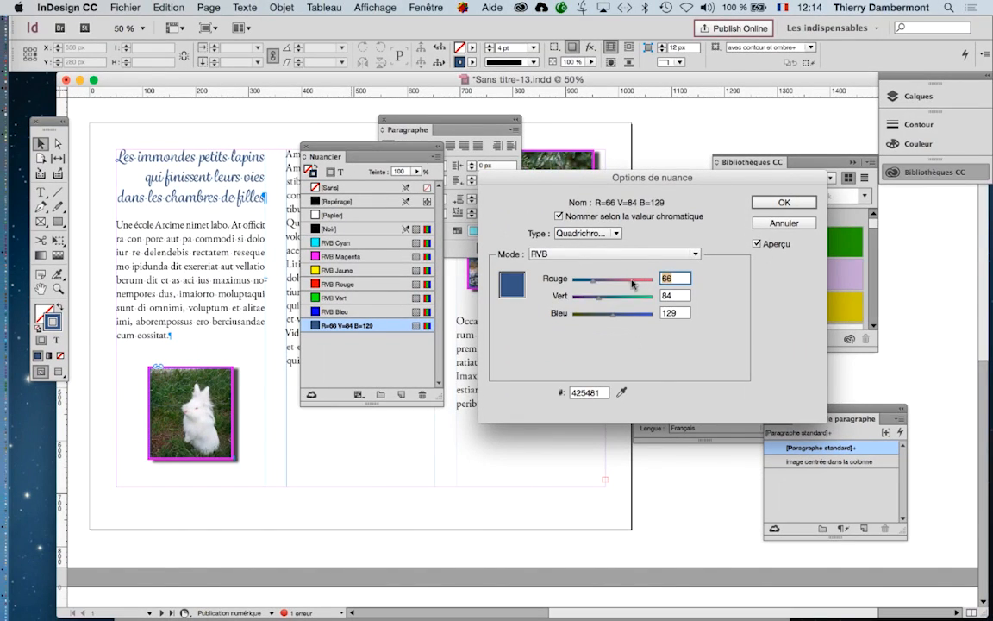
pyautogui.write('189')
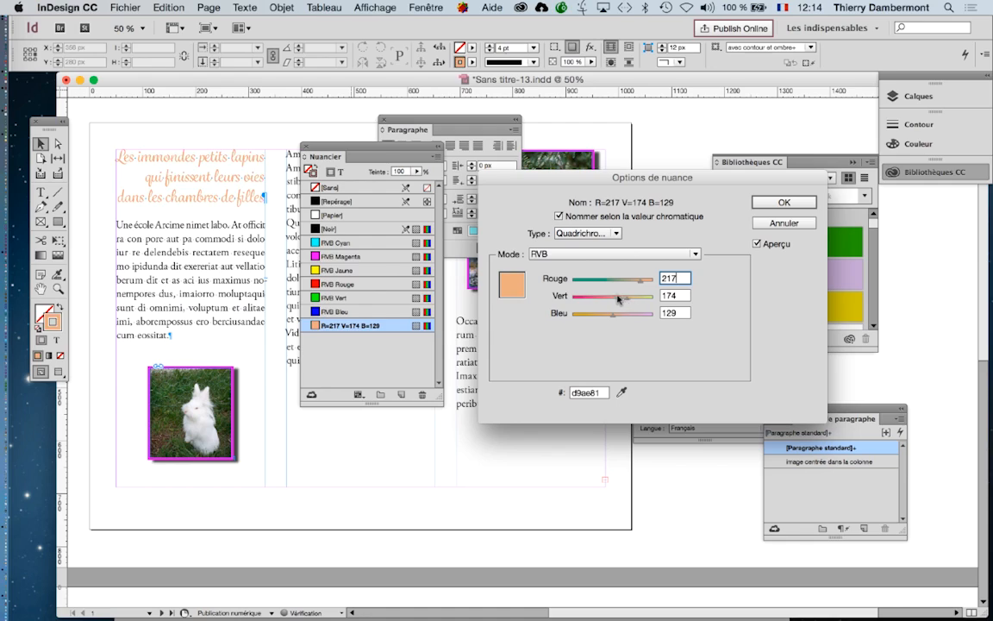
pyautogui.click(583, 282)
pyautogui.moveTo(521, 184); pyautogui.dragTo(328, 95)
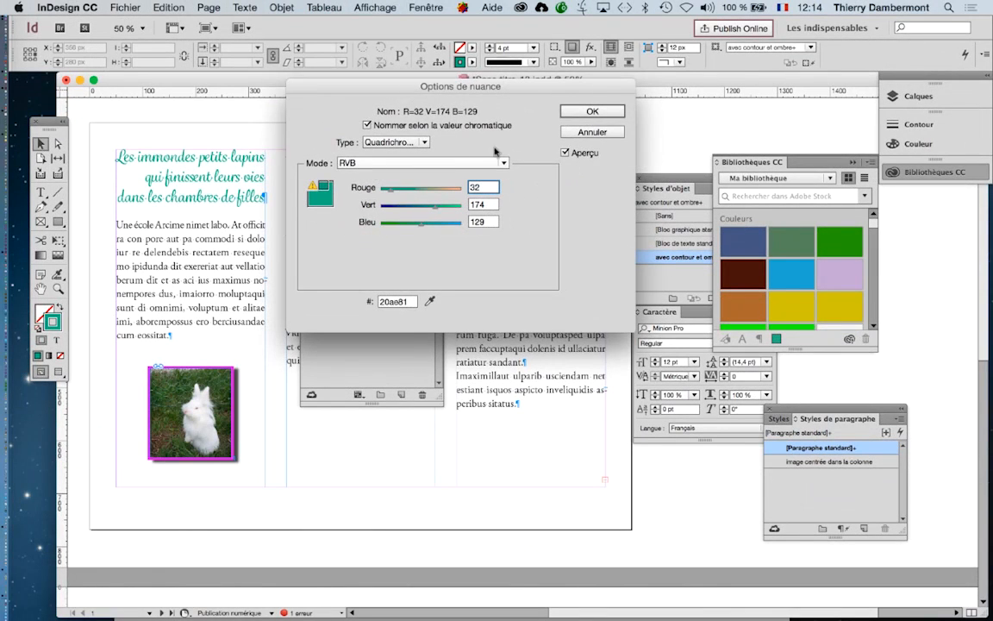
pyautogui.click(590, 110)
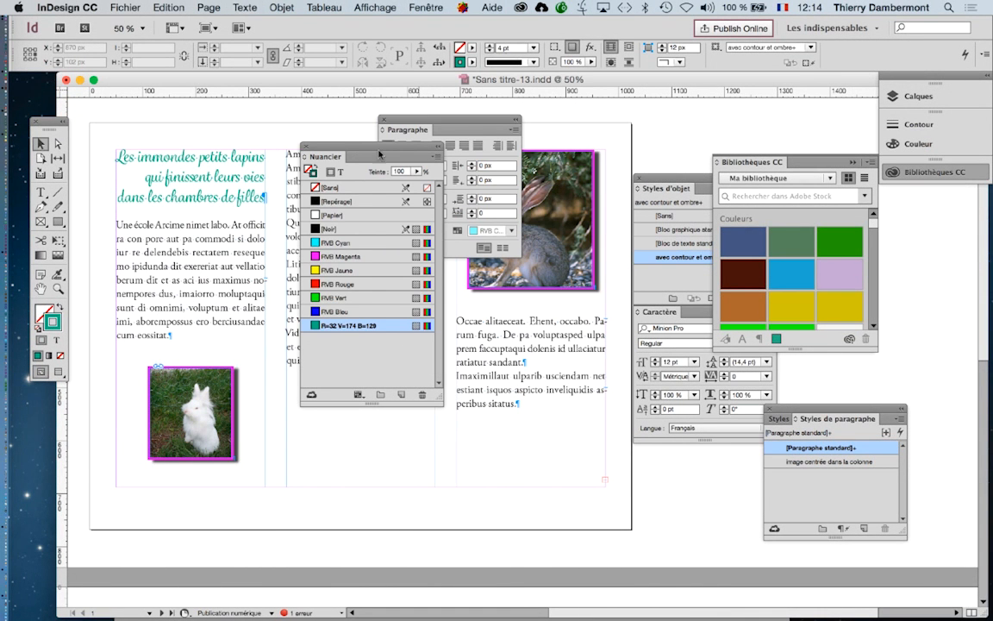
pyautogui.moveTo(379, 154); pyautogui.dragTo(465, 444)
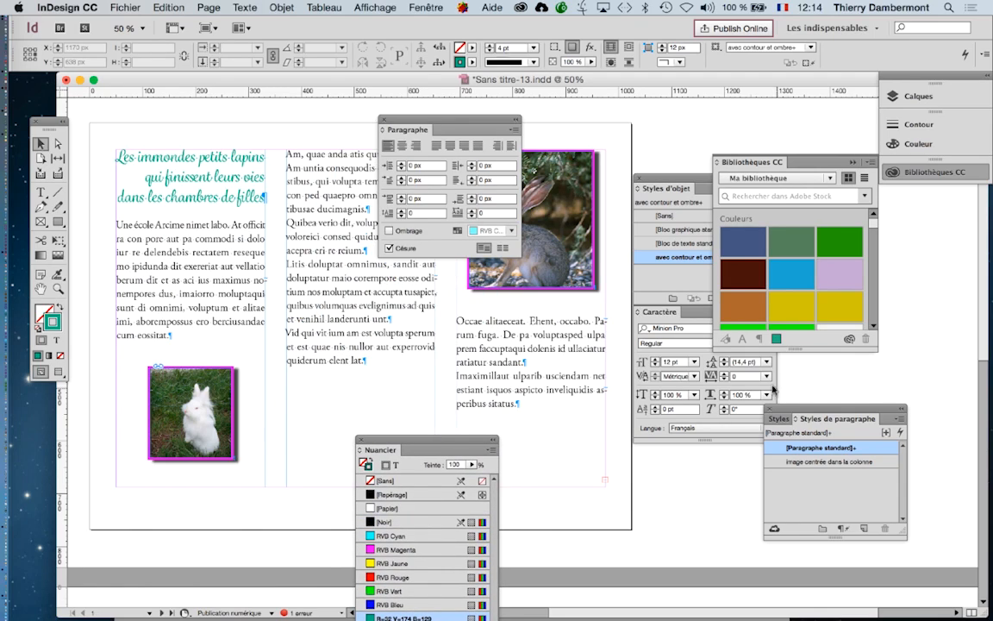
# Switch to the TextEdit course instructions and review the item about the "bug" with characters that are too large.
pyautogui.press('super+Tab')
pyautogui.press('super+Tab')
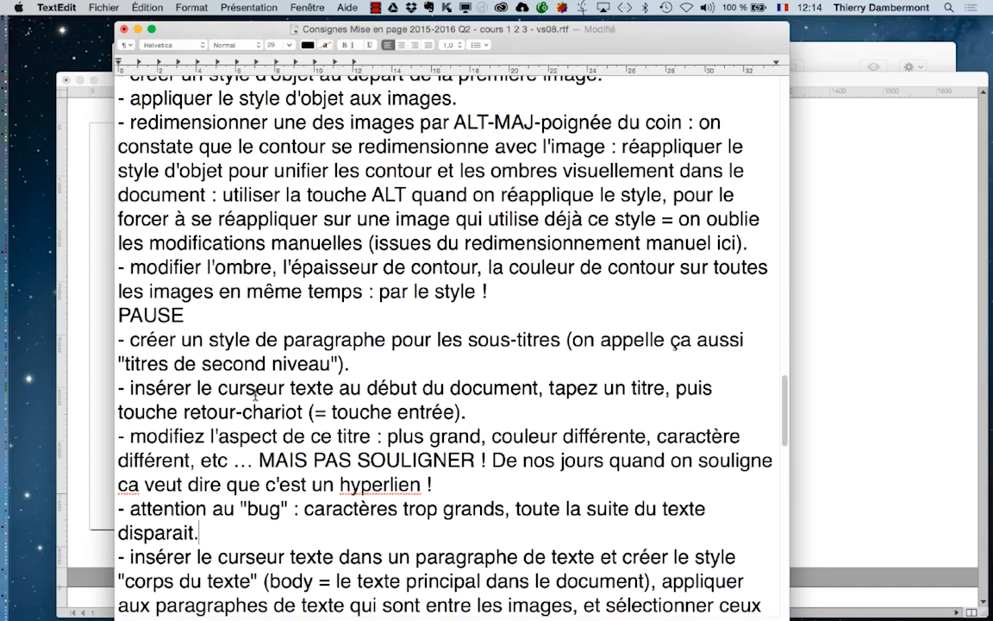
pyautogui.scroll(-4, 255, 396)
pyautogui.moveTo(152, 429); pyautogui.dragTo(376, 450)
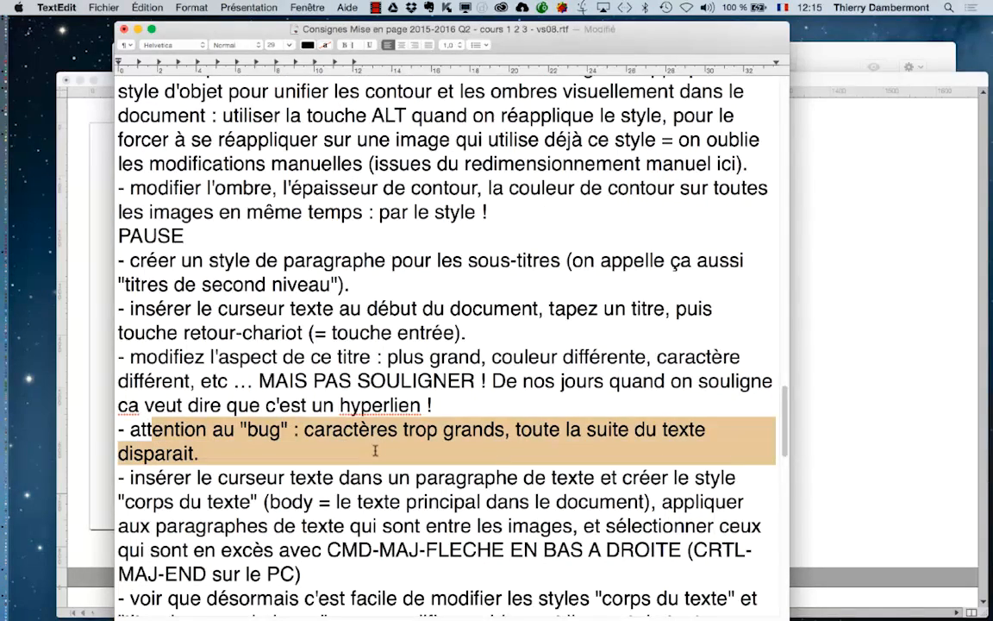
pyautogui.click(483, 452)
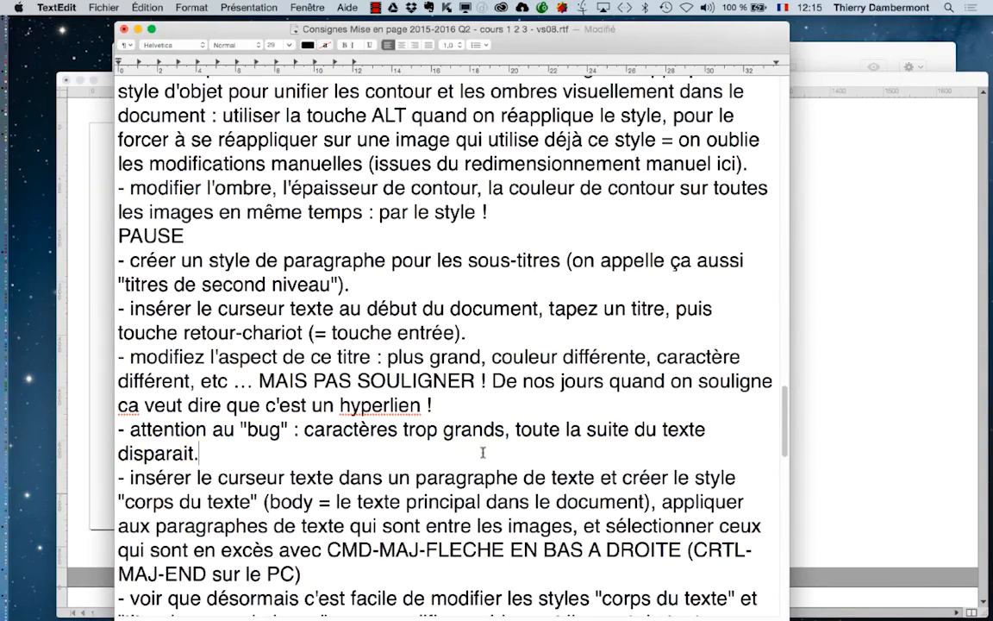
# Switch to the InDesign document and select the whole green title, with the character settings placed beside it.
pyautogui.click(105, 81)
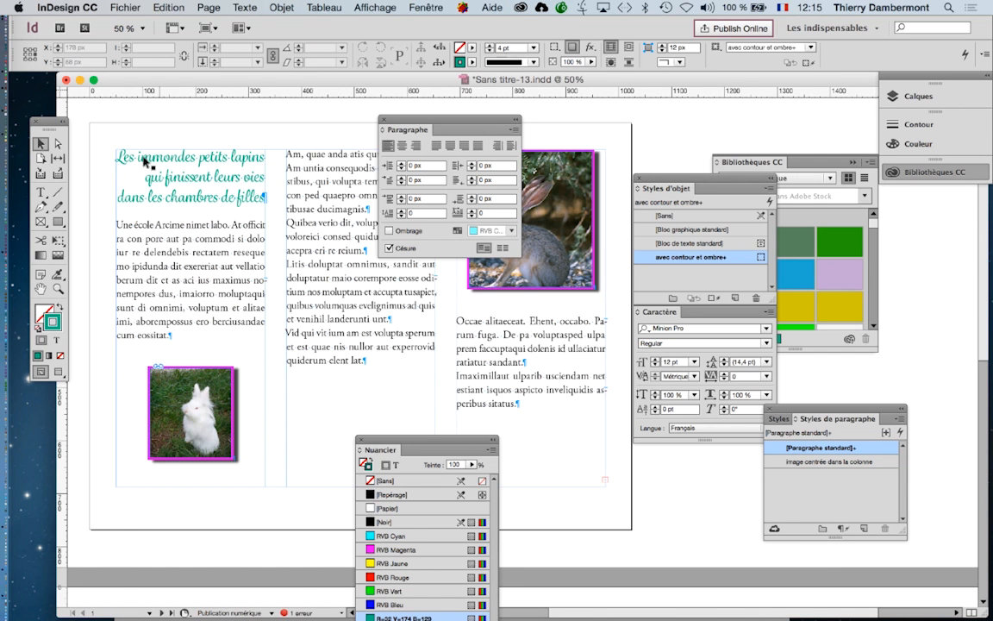
pyautogui.click(41, 191)
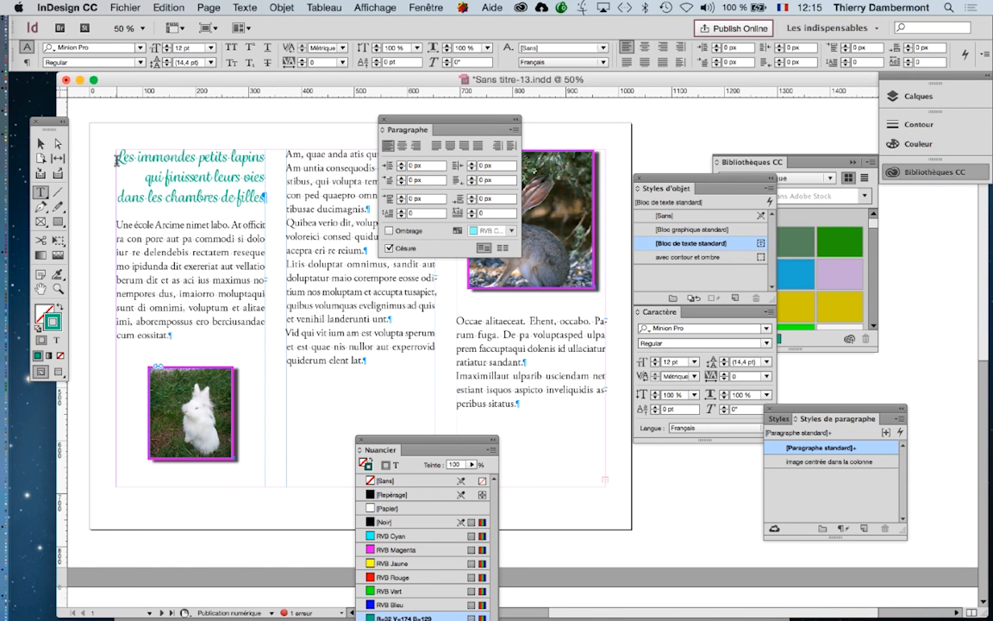
pyautogui.moveTo(116, 154); pyautogui.dragTo(277, 197)
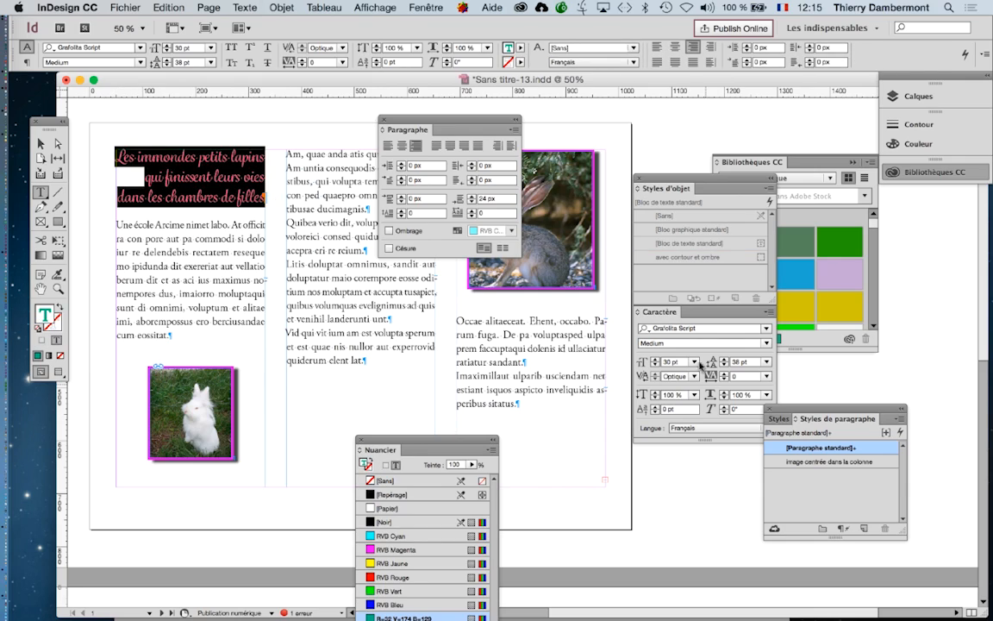
pyautogui.moveTo(659, 316); pyautogui.dragTo(211, 234)
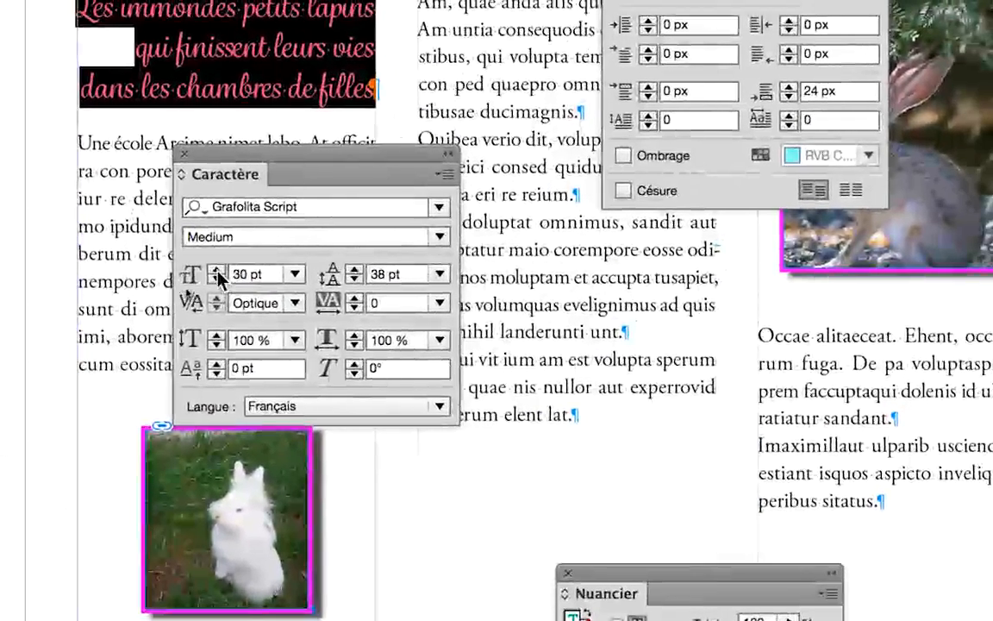
# Raise the selected title's font size in small increments to 79 pt.
pyautogui.click(189, 350)
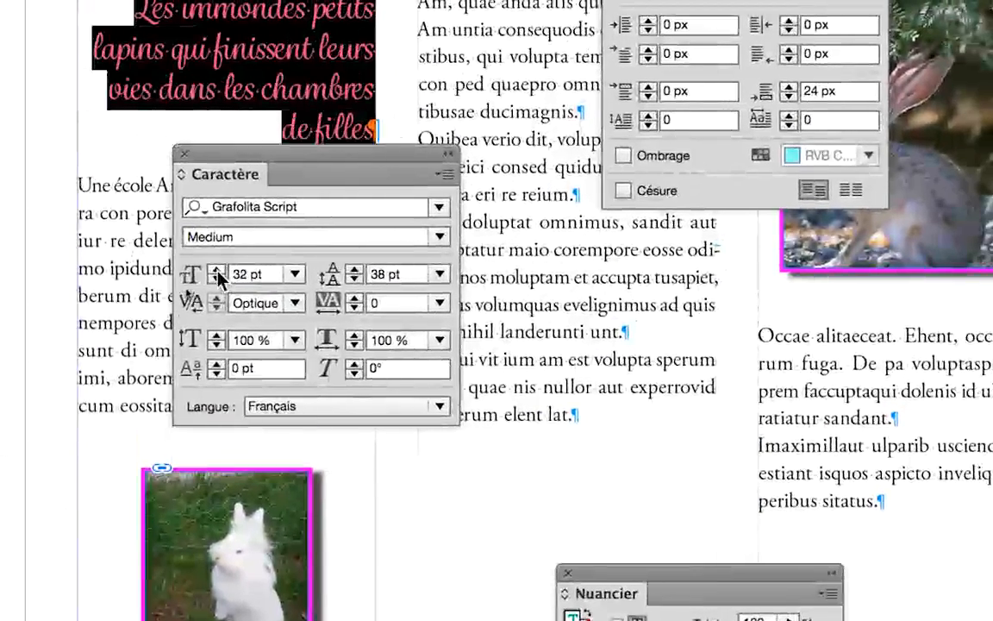
pyautogui.click(218, 270)
pyautogui.click(218, 270)
pyautogui.click(218, 270)
pyautogui.click(218, 270)
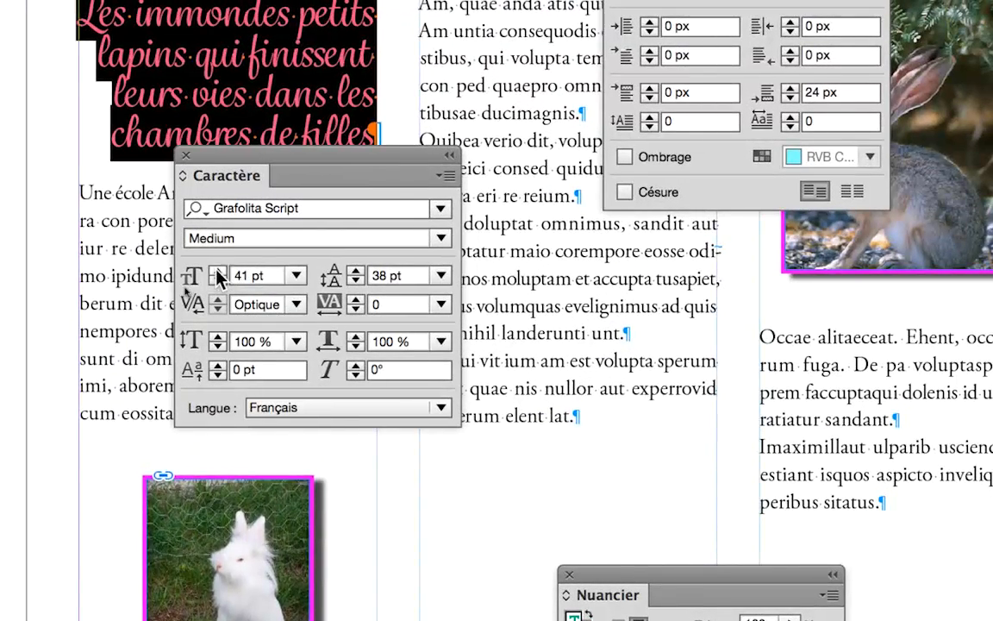
pyautogui.click(218, 273)
pyautogui.click(219, 272)
pyautogui.click(218, 272)
pyautogui.click(219, 272)
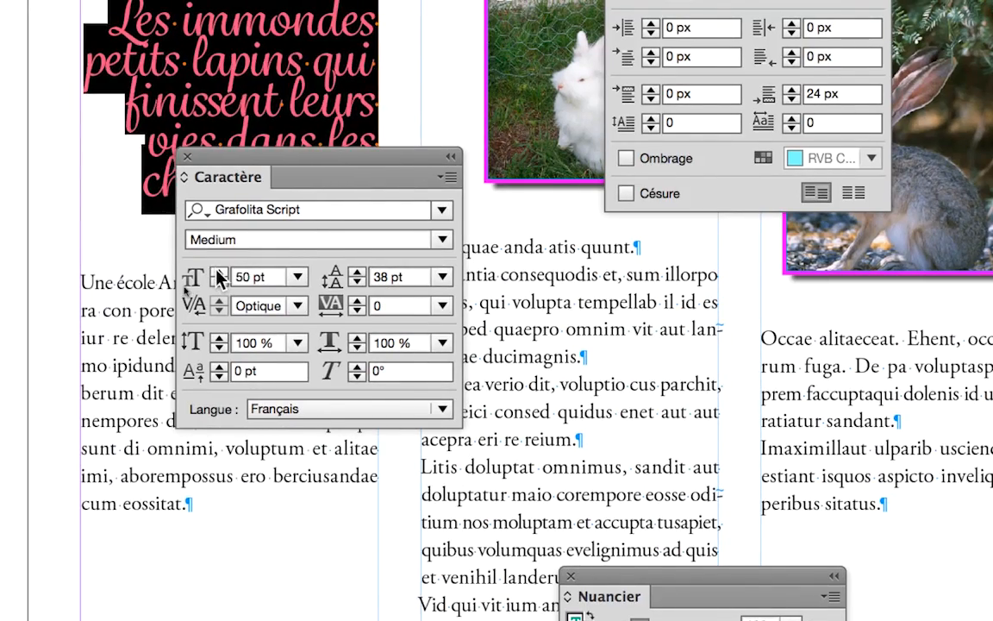
pyautogui.click(218, 273)
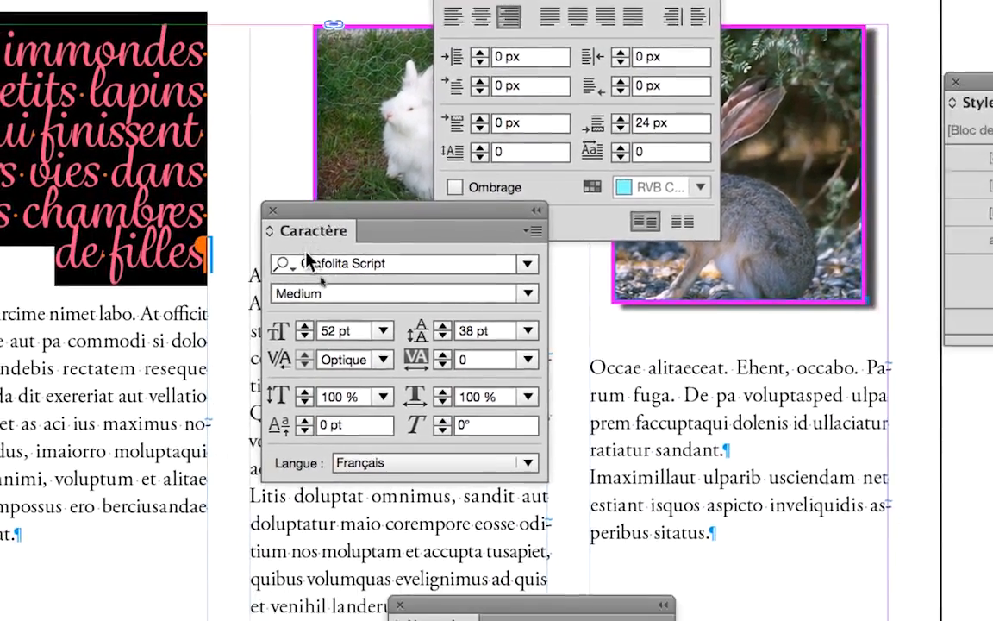
pyautogui.click(305, 327)
pyautogui.click(305, 327)
pyautogui.click(304, 327)
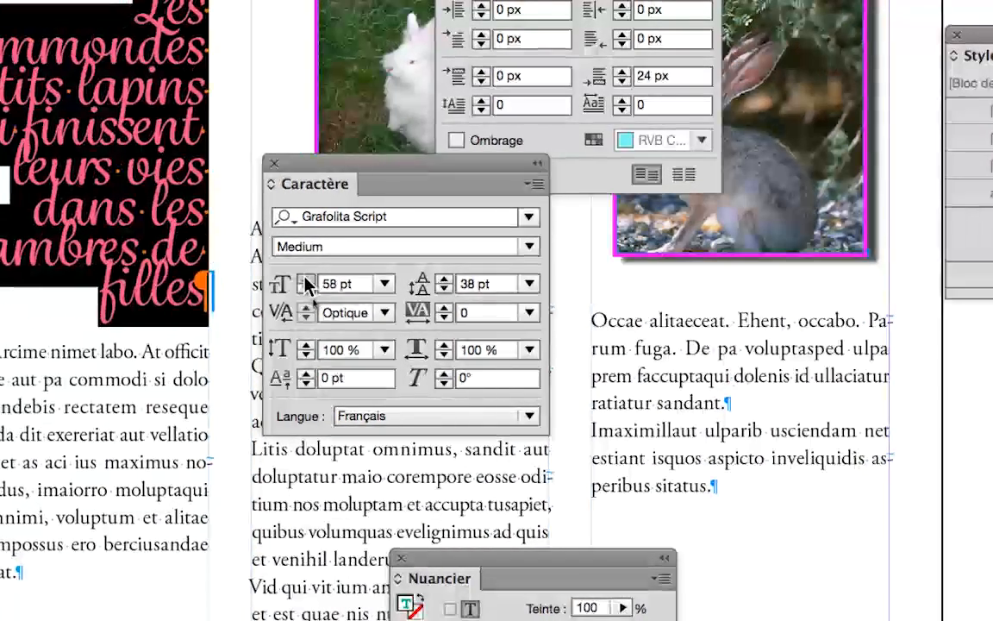
pyautogui.click(305, 279)
pyautogui.click(305, 279)
pyautogui.click(305, 279)
pyautogui.click(305, 279)
pyautogui.click(305, 279)
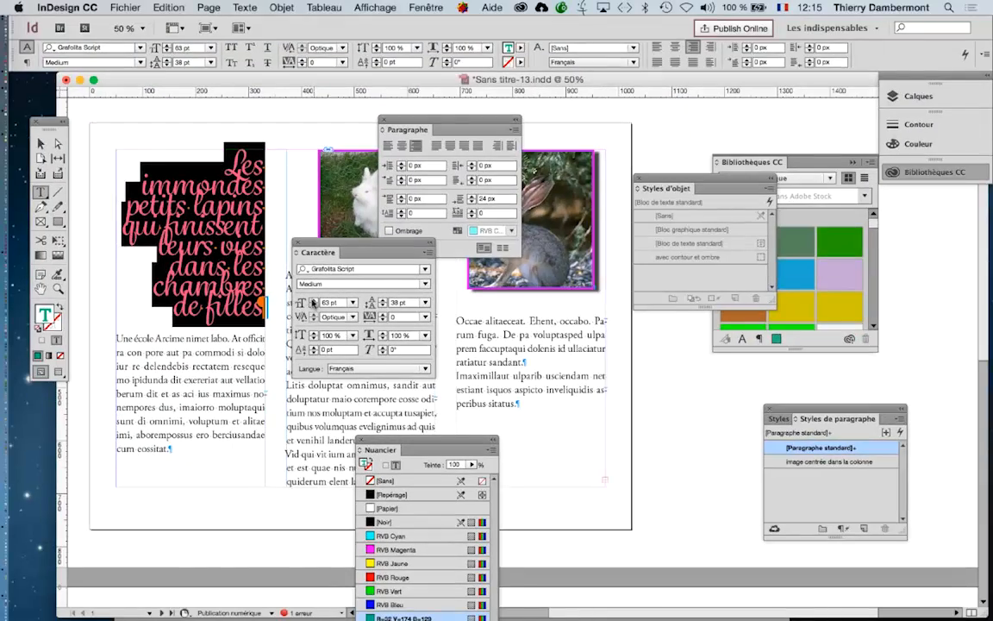
pyautogui.click(312, 301)
pyautogui.click(312, 302)
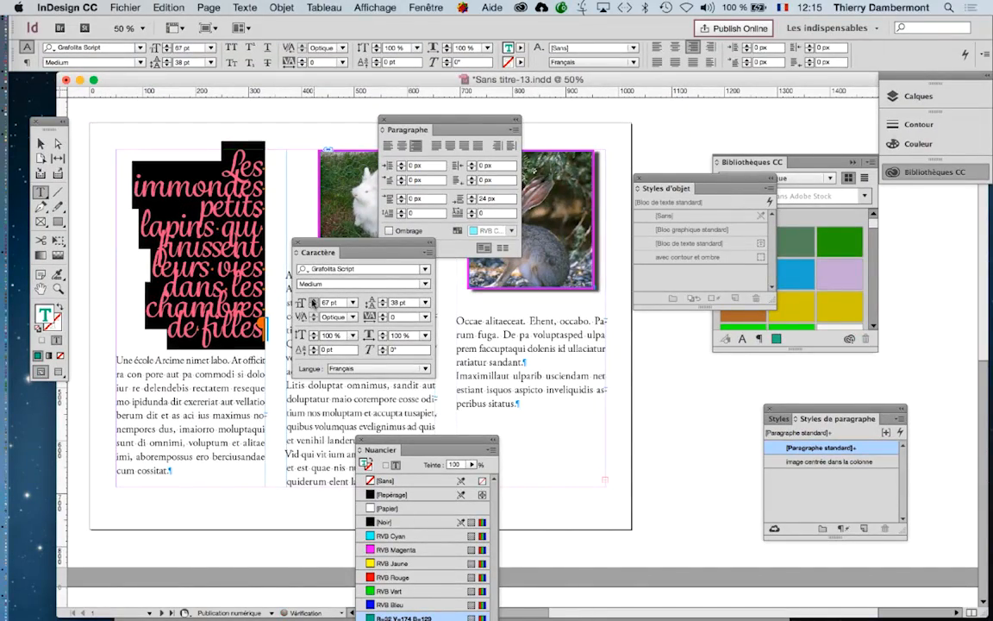
pyautogui.click(312, 302)
pyautogui.click(312, 302)
pyautogui.click(312, 302)
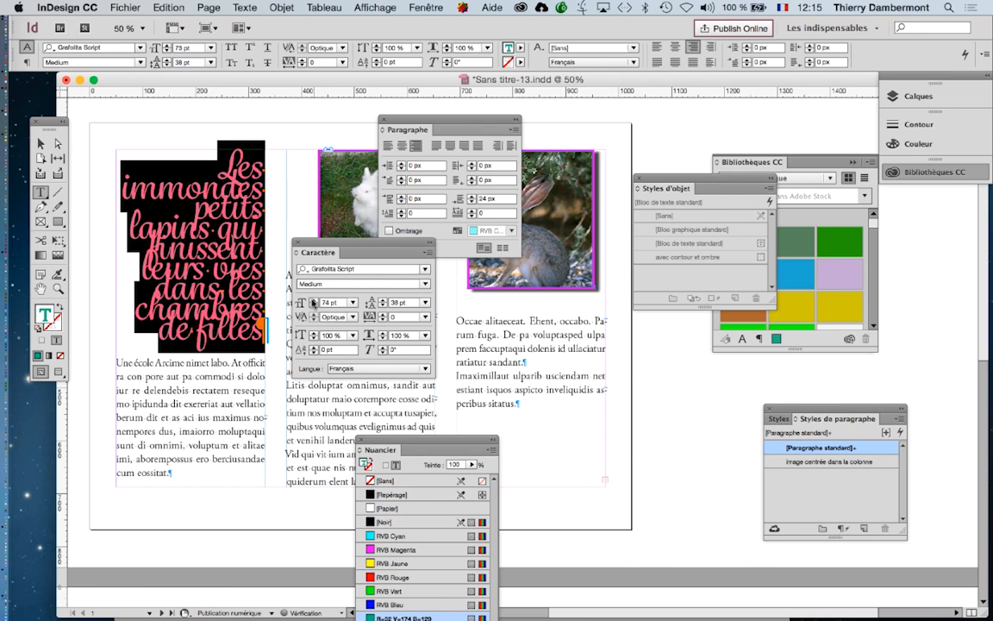
pyautogui.click(312, 302)
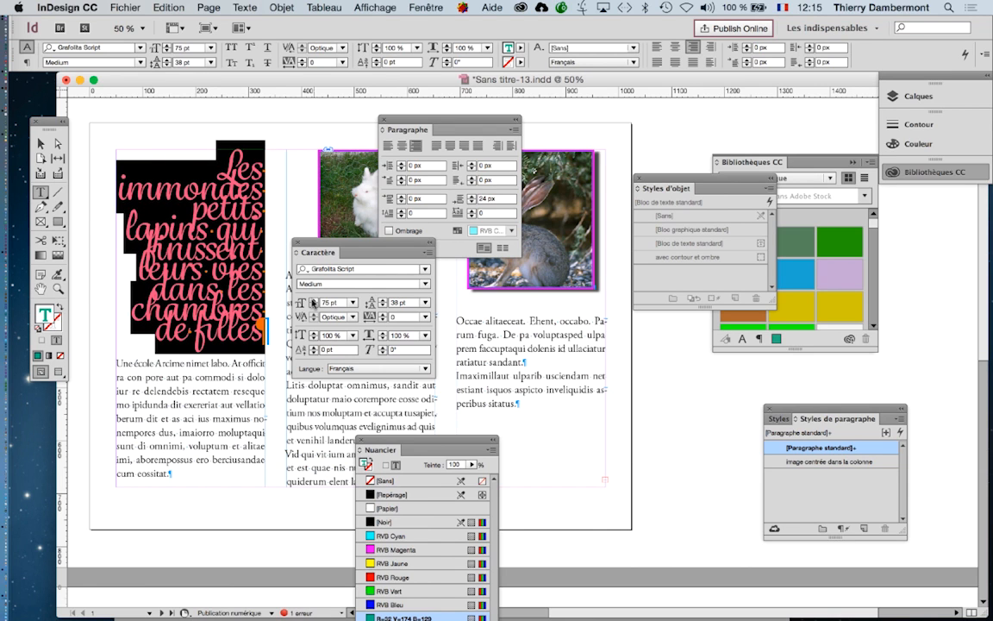
pyautogui.click(312, 302)
pyautogui.click(312, 301)
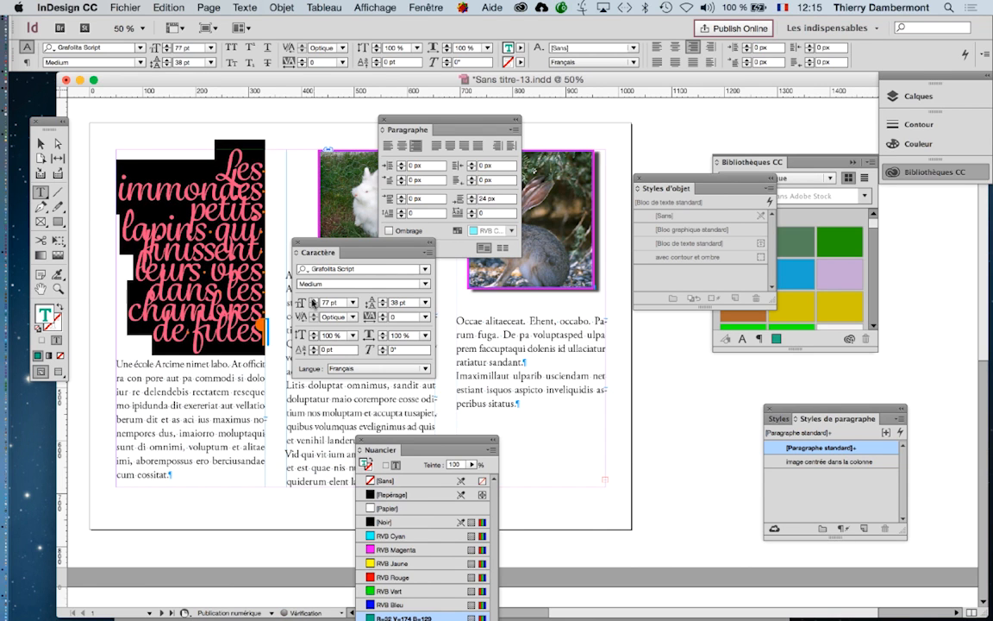
pyautogui.click(312, 302)
pyautogui.click(313, 302)
# Rearrange the character, paragraph and swatch panels so the title, text columns and white rabbit image are unobstructed.
pyautogui.moveTo(332, 248); pyautogui.dragTo(662, 111)
pyautogui.moveTo(437, 121); pyautogui.dragTo(694, 409)
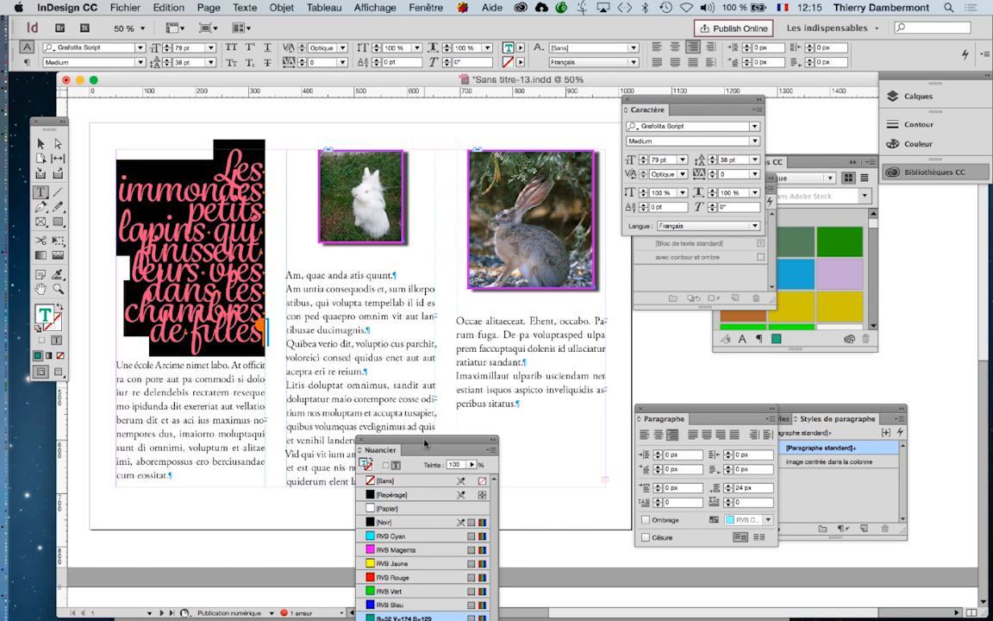
pyautogui.moveTo(424, 443); pyautogui.dragTo(928, 374)
pyautogui.moveTo(649, 102); pyautogui.dragTo(501, 109)
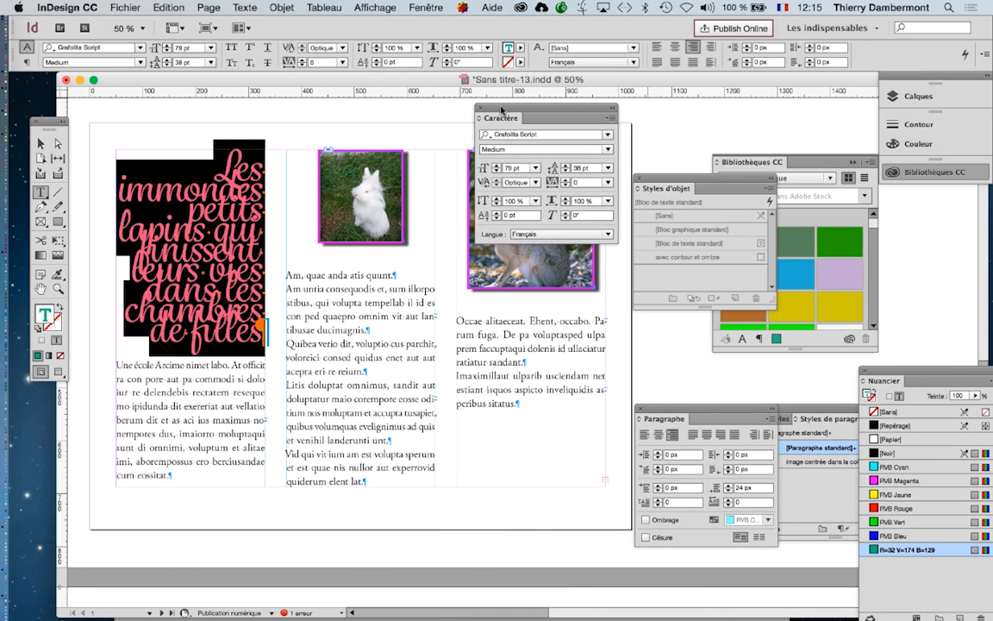
# Increase the title's font size further to 83 pt to demonstrate the oversized-character "bug".
pyautogui.click(497, 165)
pyautogui.click(496, 166)
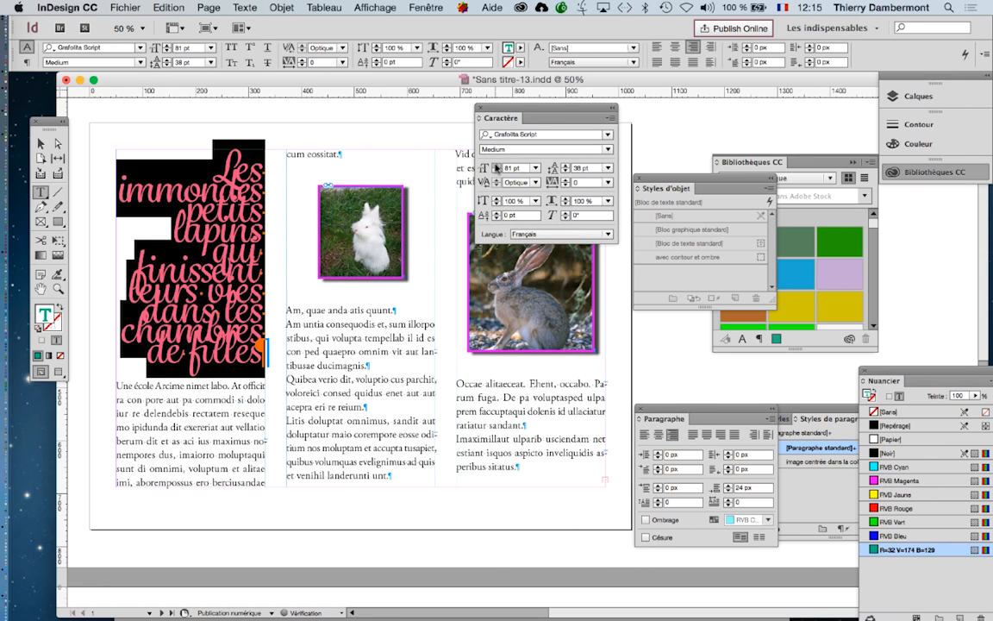
pyautogui.click(497, 165)
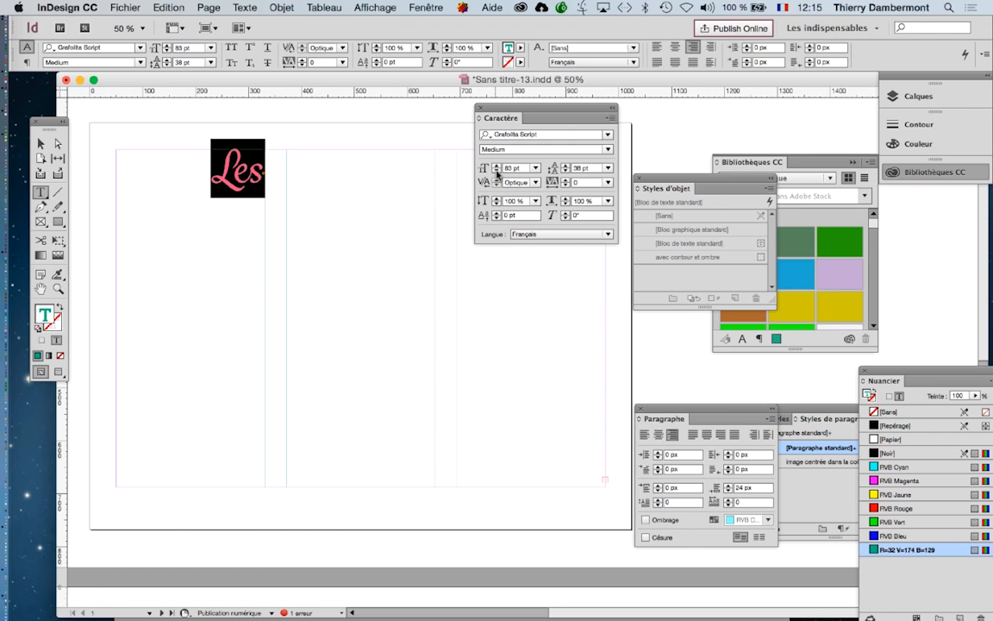
# Set the title's font size to 50 pt.
pyautogui.click(496, 173)
pyautogui.click(497, 173)
pyautogui.click(496, 172)
pyautogui.click(496, 173)
pyautogui.click(497, 172)
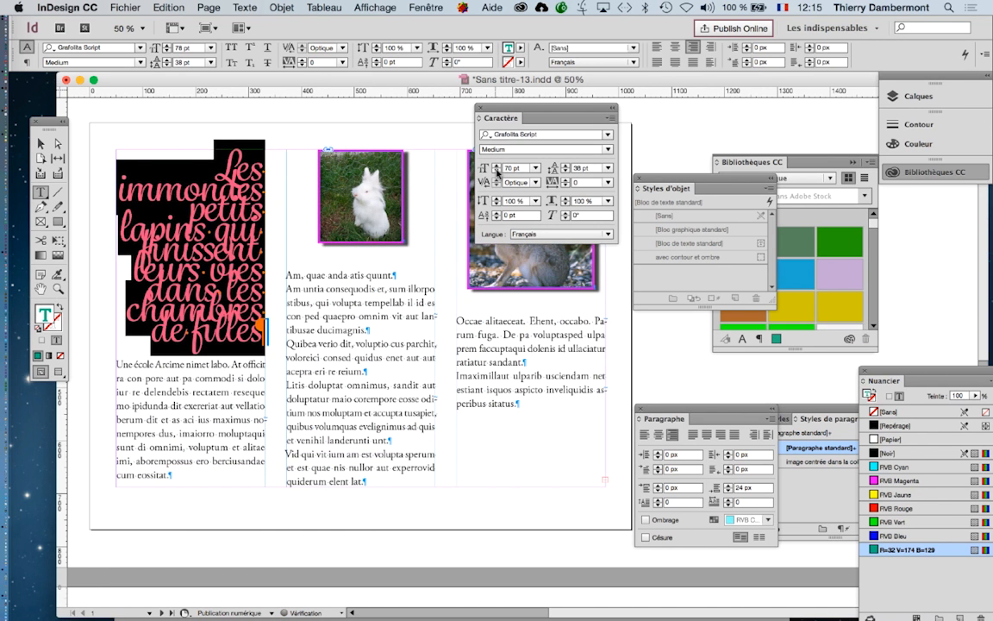
pyautogui.keyDown('shift'); pyautogui.click(497, 171); pyautogui.keyUp('shift')
pyautogui.keyDown('shift'); pyautogui.click(497, 170); pyautogui.keyUp('shift')
pyautogui.keyDown('shift'); pyautogui.click(496, 171); pyautogui.keyUp('shift')
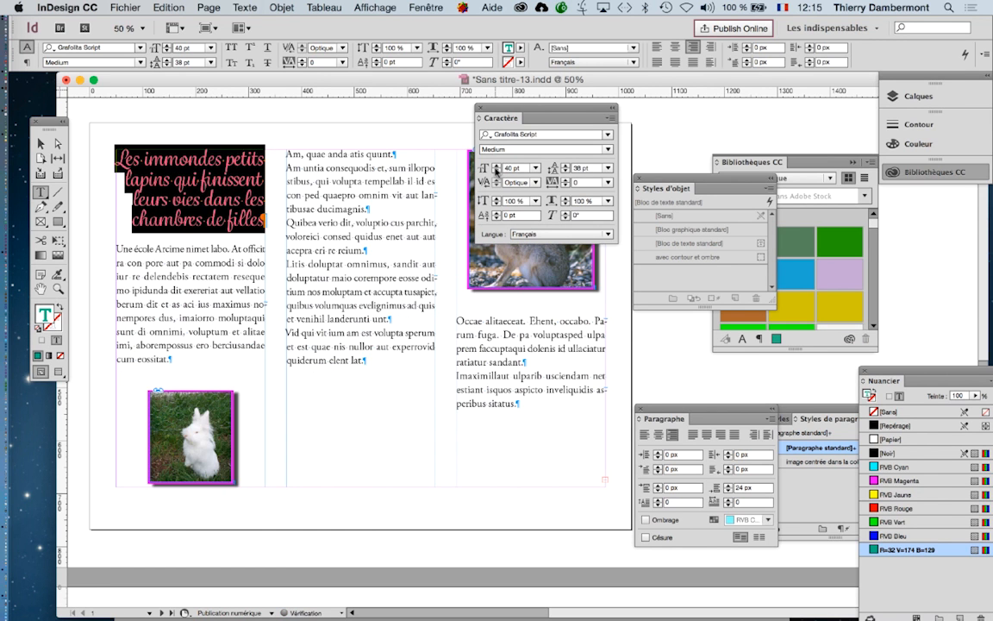
pyautogui.keyDown('shift'); pyautogui.click(497, 166); pyautogui.keyUp('shift')
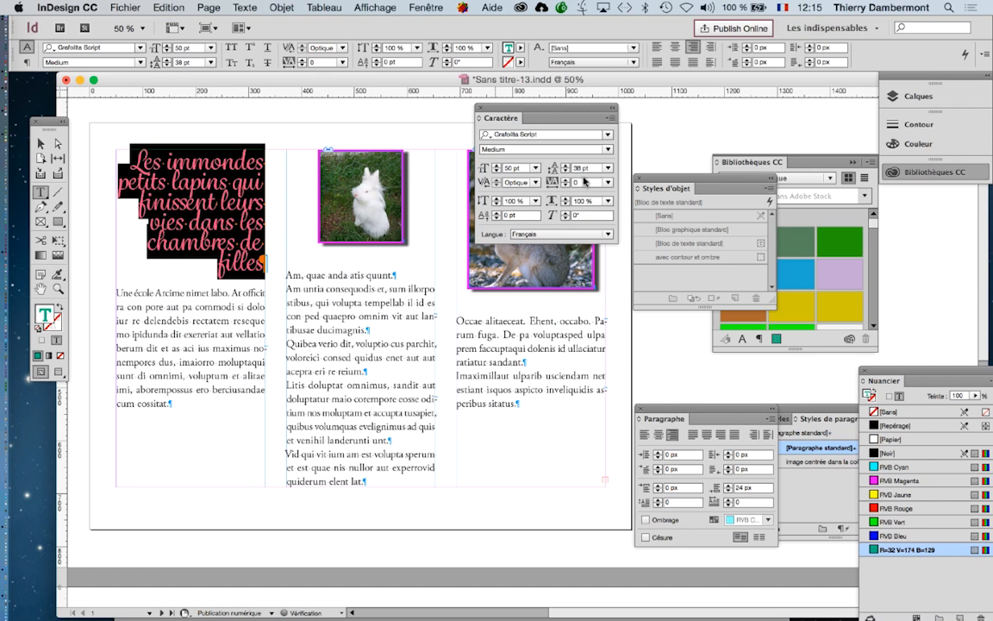
# Set the title's leading to 60 pt, deselect the text and leave text editing.
pyautogui.keyDown('shift'); pyautogui.click(566, 165); pyautogui.keyUp('shift')
pyautogui.keyDown('shift'); pyautogui.click(565, 164); pyautogui.keyUp('shift')
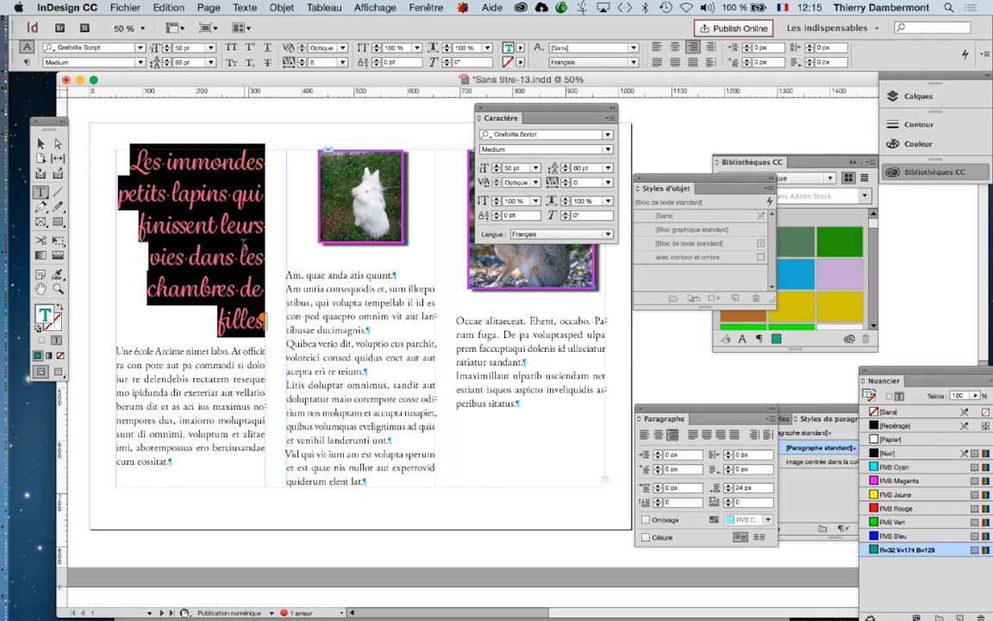
pyautogui.click(260, 319)
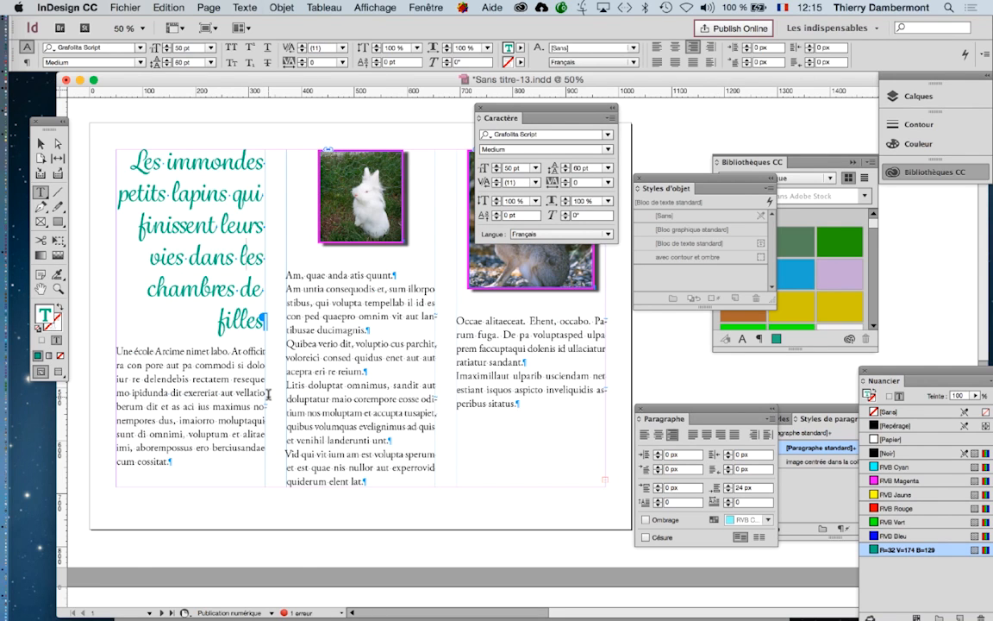
pyautogui.press('Escape')
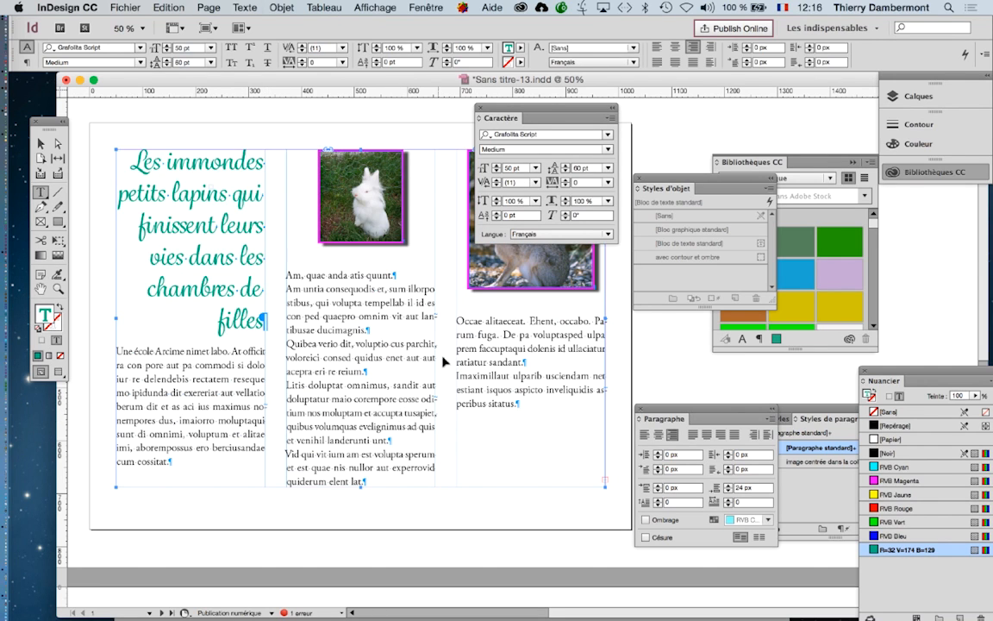
# Save the document as a new numbered version of "Sans titre" in the "G2 cours 3" folder.
pyautogui.click(125, 7)
pyautogui.click(164, 106)
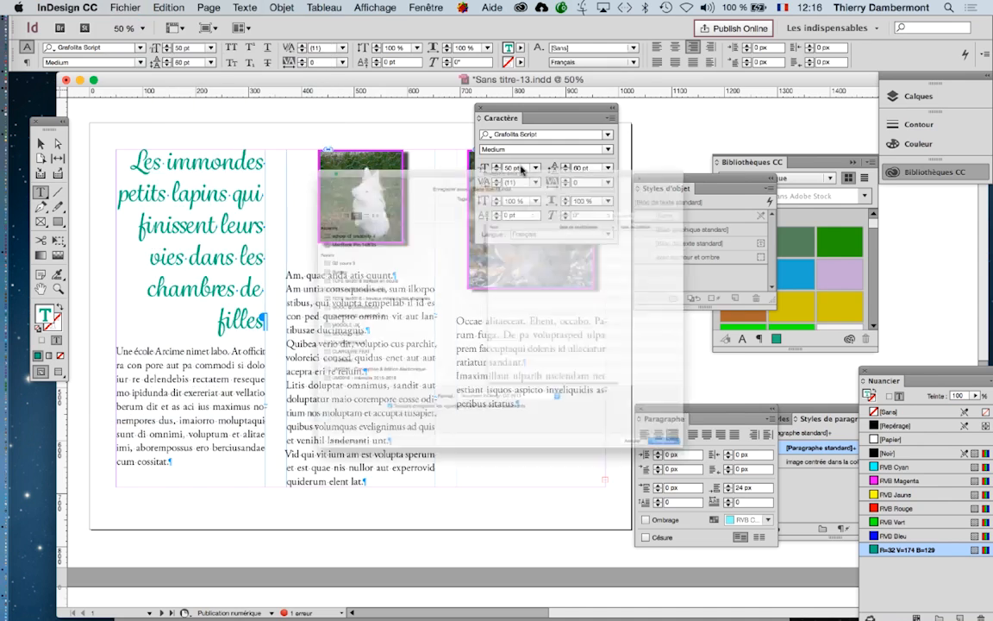
pyautogui.click(498, 65)
pyautogui.press('BackSpace')
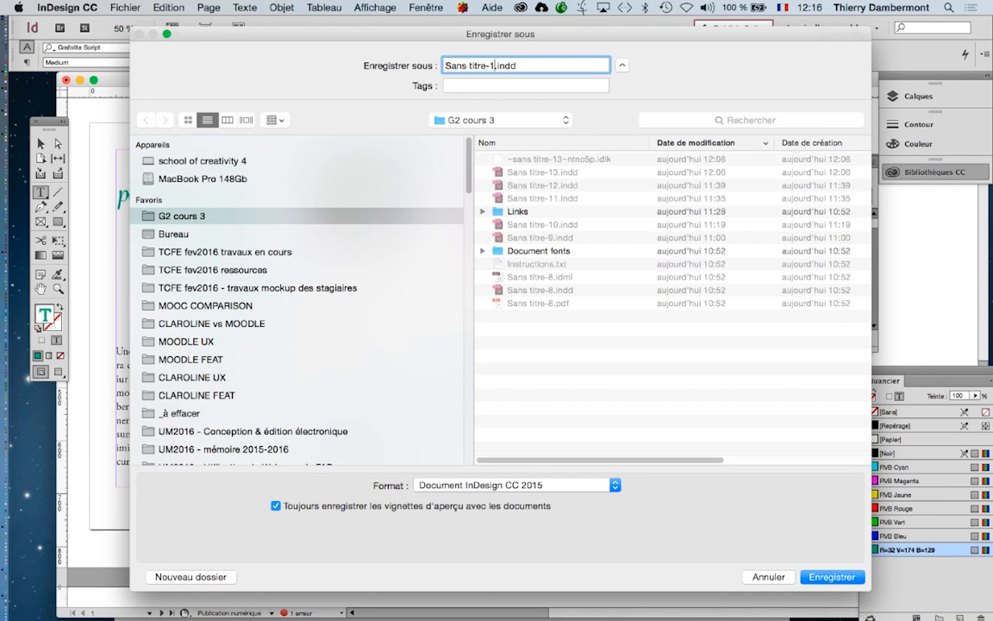